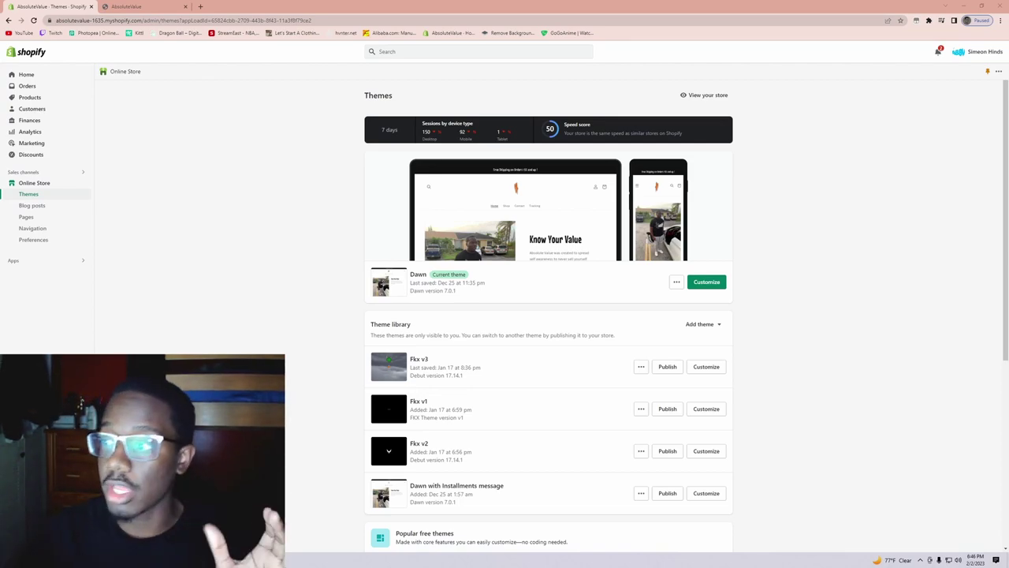
- Go through Settings to Shipping and delivery and manage the General shipping profile's rates
{"action": "left_click", "coordinate": [31, 548]}
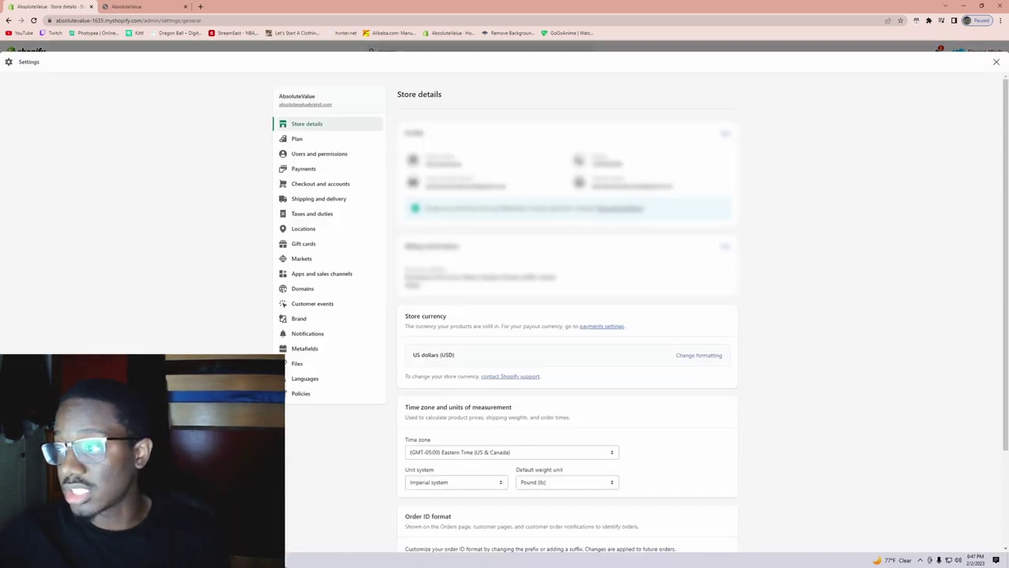
{"action": "left_click", "coordinate": [316, 200]}
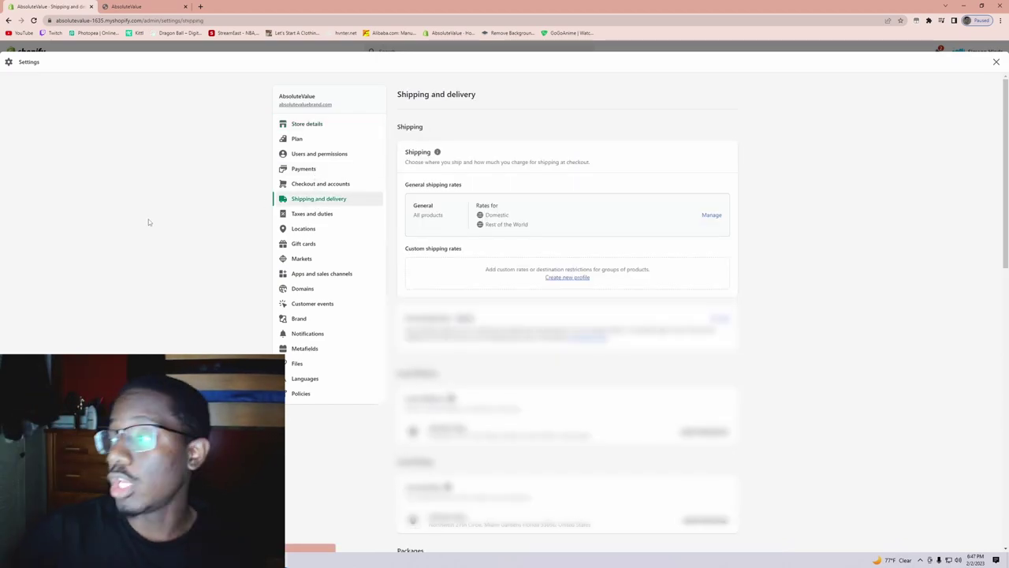
{"action": "left_click", "coordinate": [710, 215]}
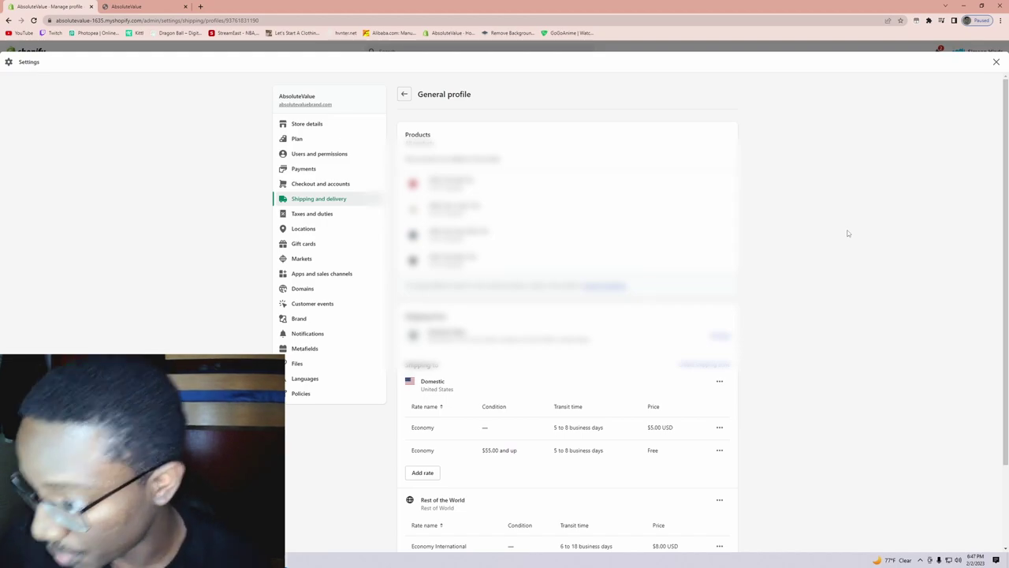
{"action": "scroll", "coordinate": [847, 234], "scroll_direction": "down", "scroll_amount": 2}
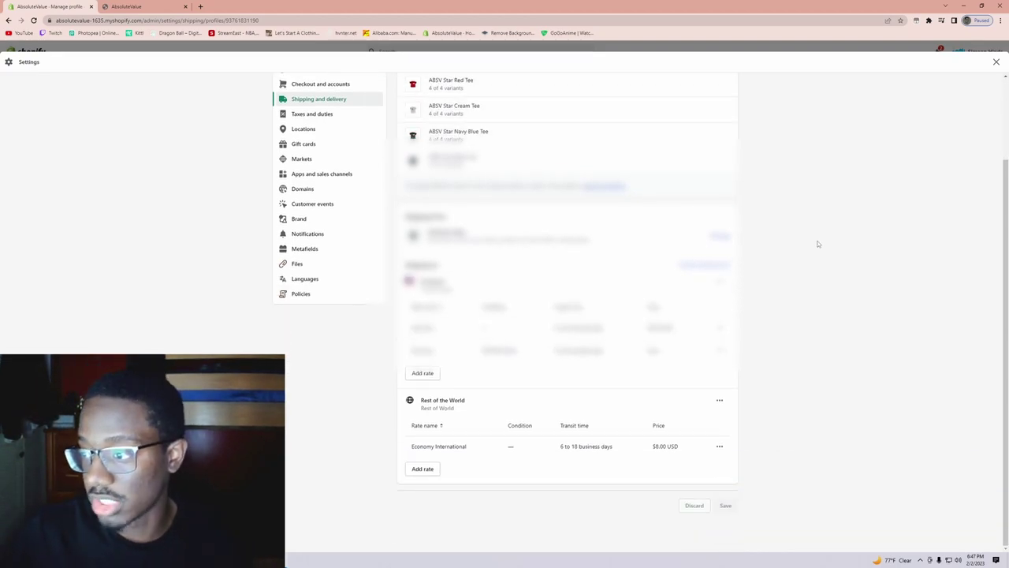
{"action": "scroll", "coordinate": [460, 131], "scroll_direction": "up", "scroll_amount": 1}
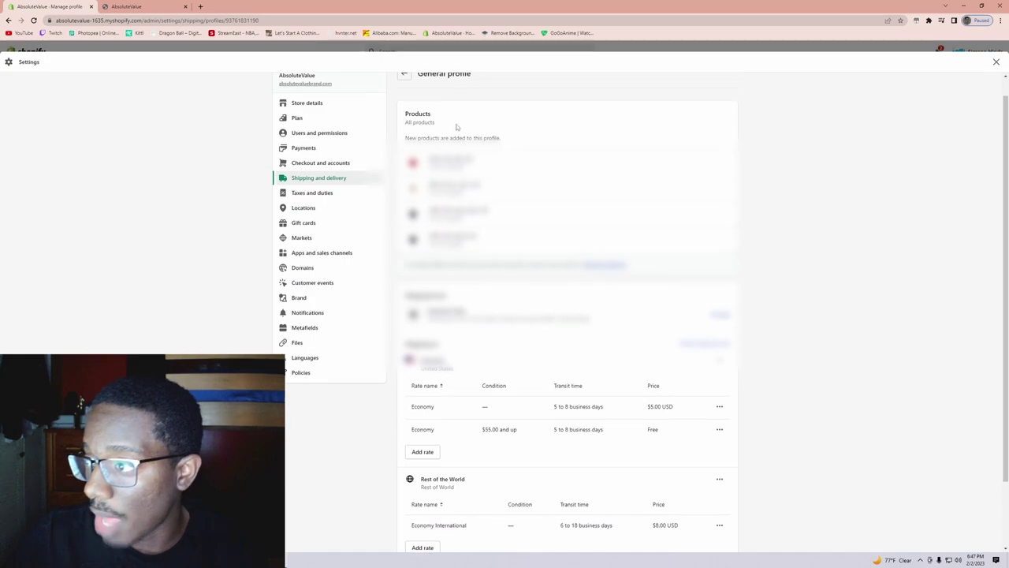
{"action": "left_click", "coordinate": [552, 217]}
{"action": "left_click", "coordinate": [933, 151]}
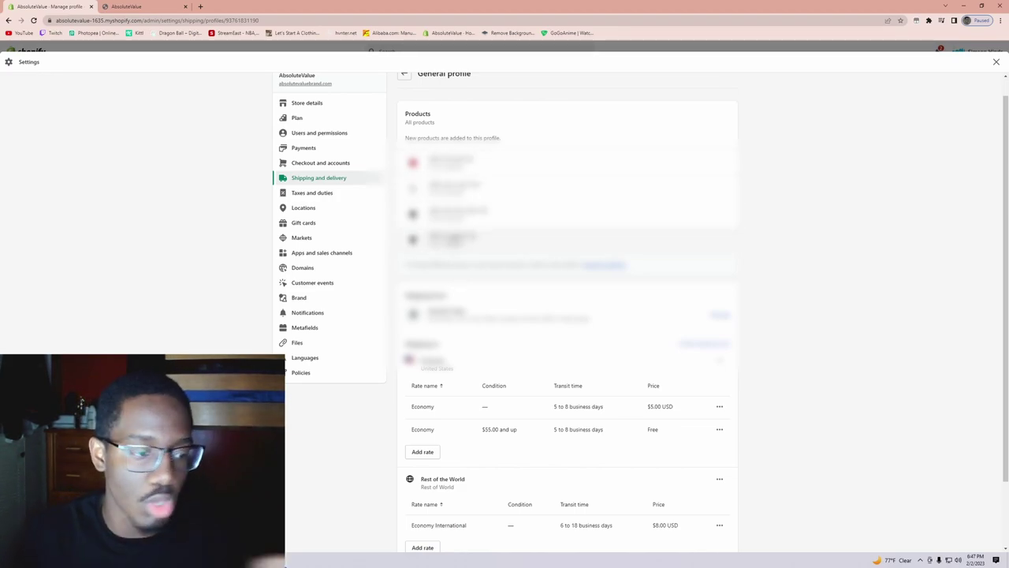
{"action": "scroll", "coordinate": [503, 264], "scroll_direction": "down", "scroll_amount": 1}
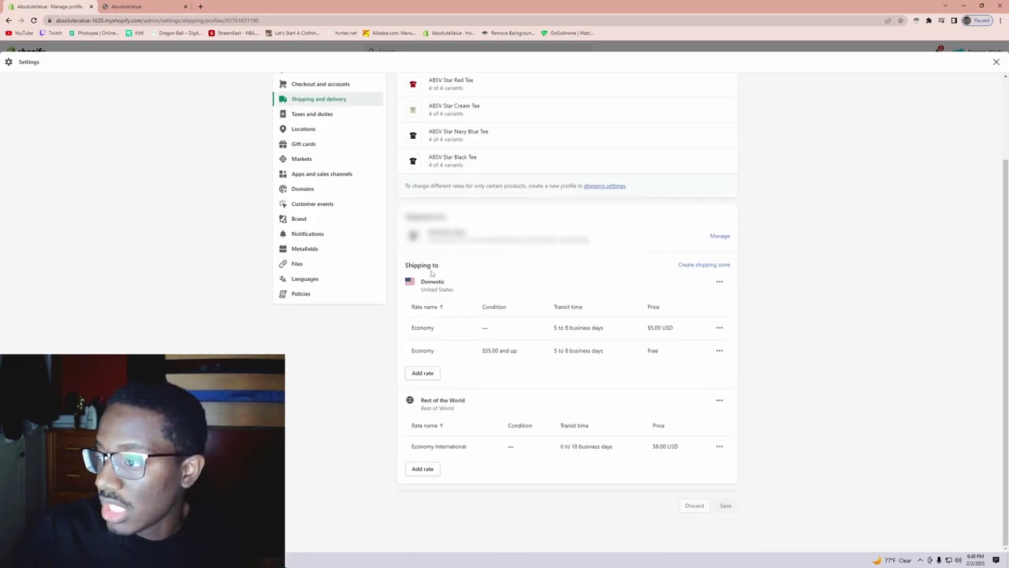
{"action": "left_click", "coordinate": [526, 265]}
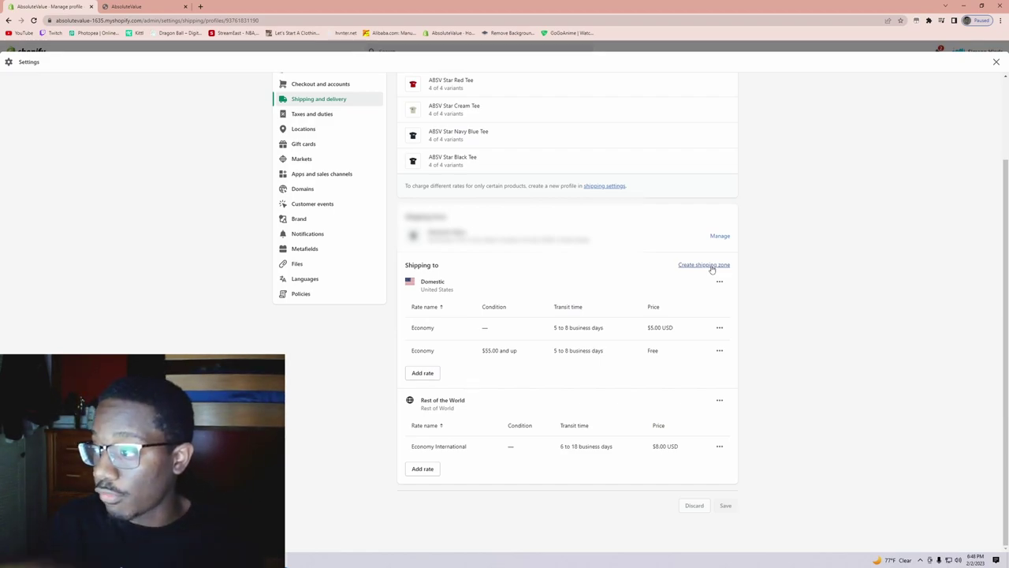
{"action": "left_click_drag", "start_coordinate": [463, 293], "coordinate": [420, 278]}
{"action": "left_click", "coordinate": [487, 287]}
{"action": "left_click", "coordinate": [501, 287]}
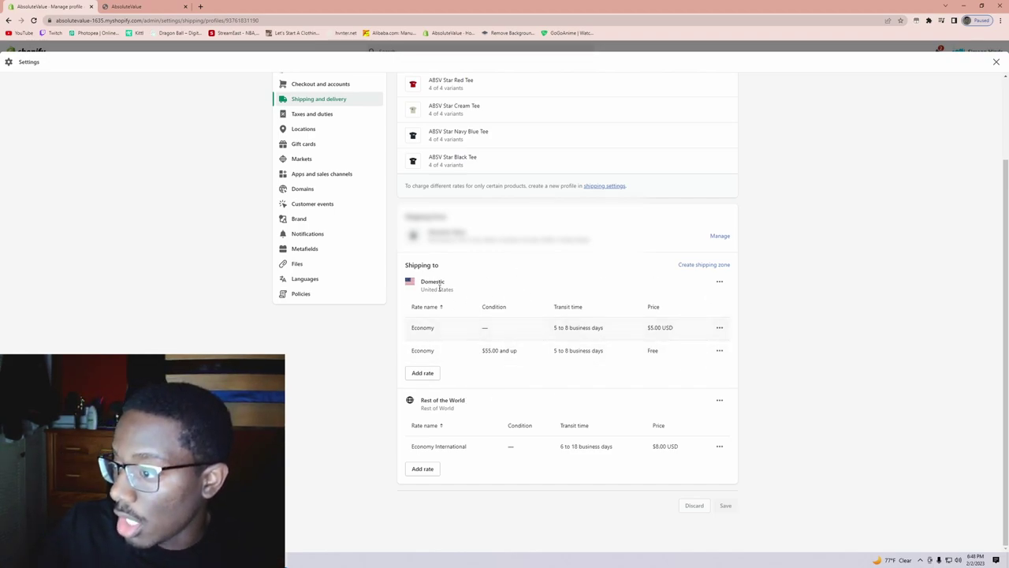
- Point out the Domestic United States zone and its Economy rate, then start a new Domestic rate
{"action": "left_click_drag", "start_coordinate": [406, 280], "coordinate": [462, 290]}
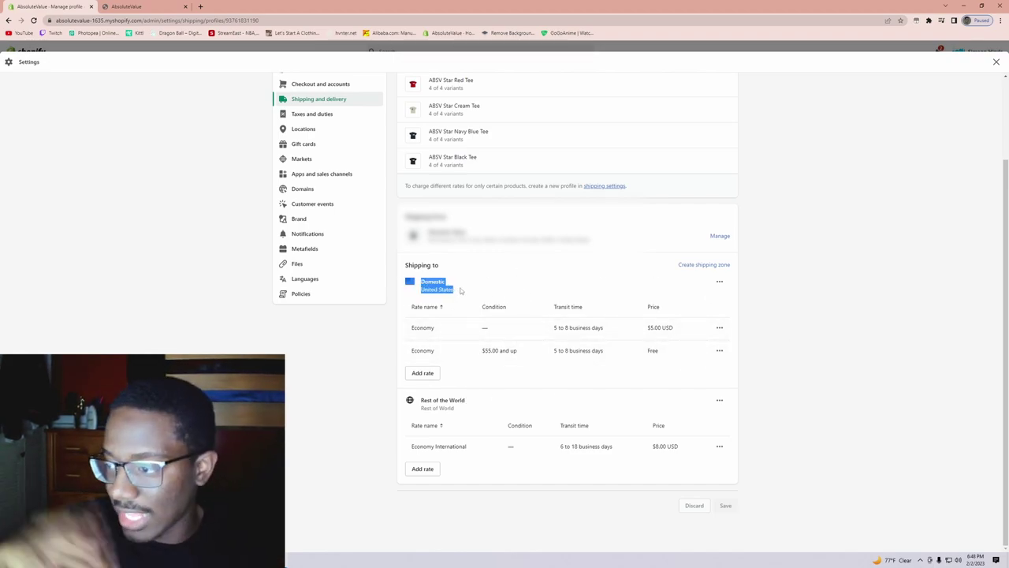
{"action": "left_click", "coordinate": [462, 290]}
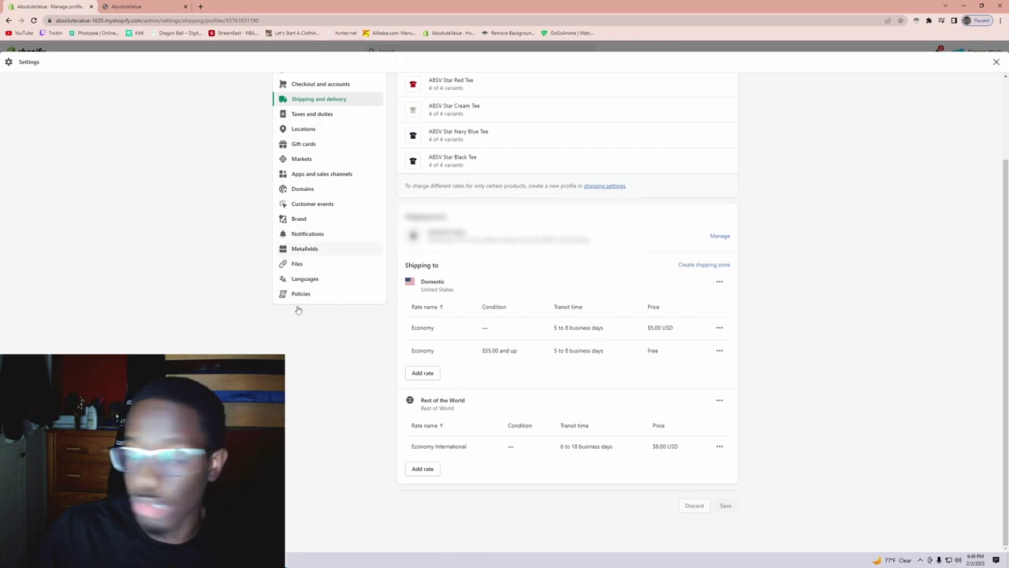
{"action": "left_click_drag", "start_coordinate": [421, 282], "coordinate": [459, 296]}
{"action": "left_click", "coordinate": [452, 326]}
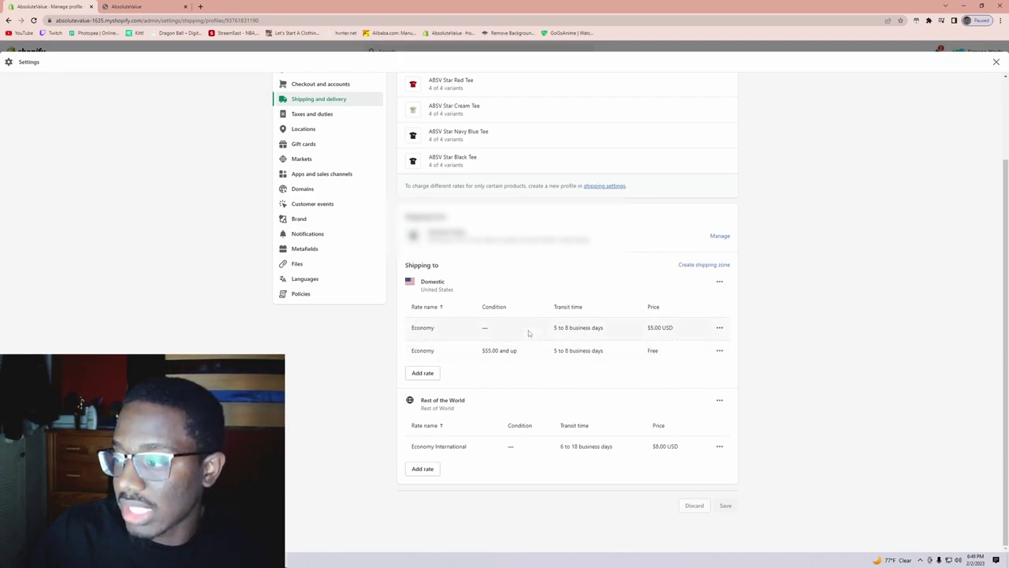
{"action": "left_click", "coordinate": [688, 331]}
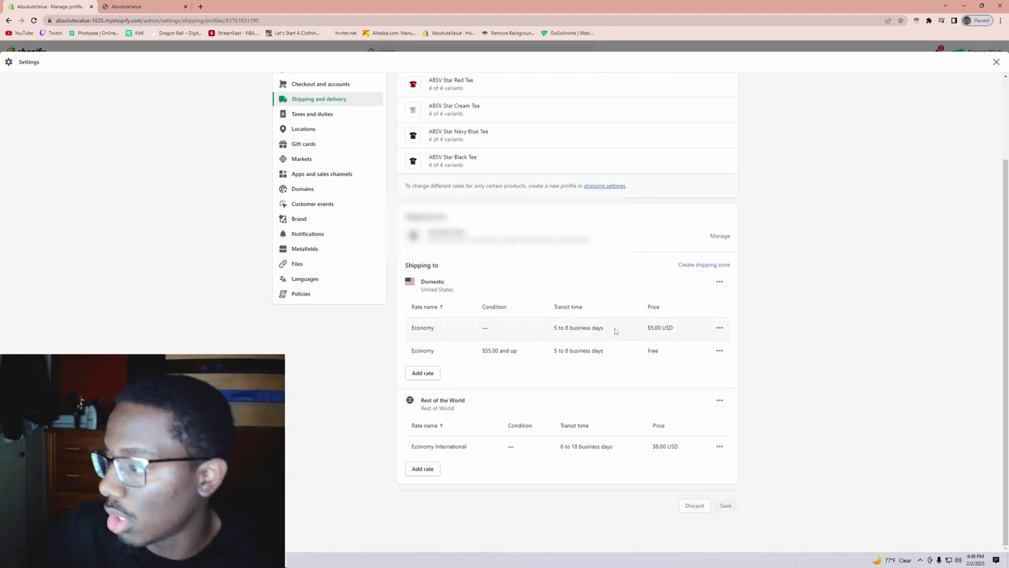
{"action": "left_click", "coordinate": [421, 375]}
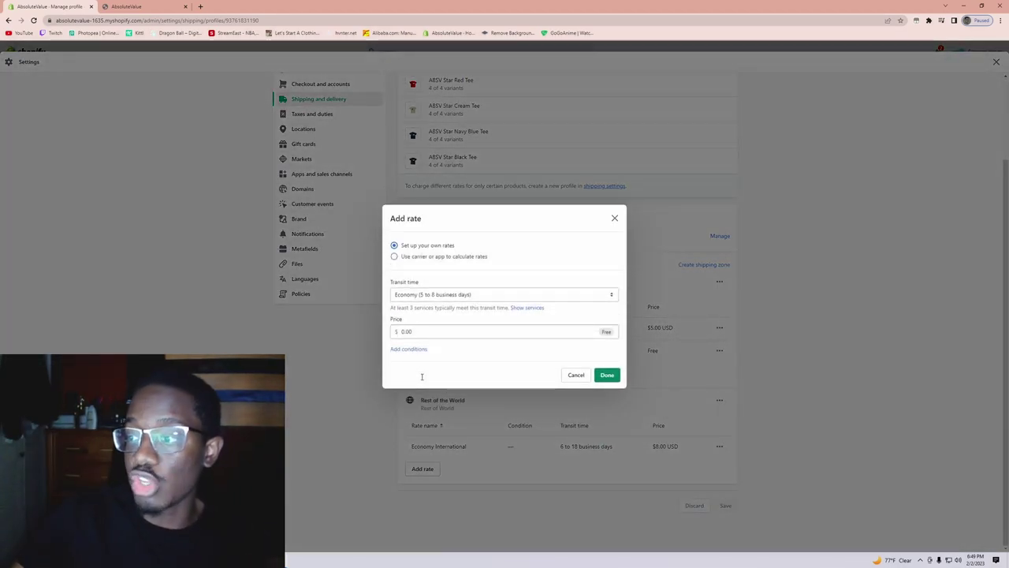
{"action": "left_click", "coordinate": [429, 257]}
{"action": "left_click", "coordinate": [469, 241]}
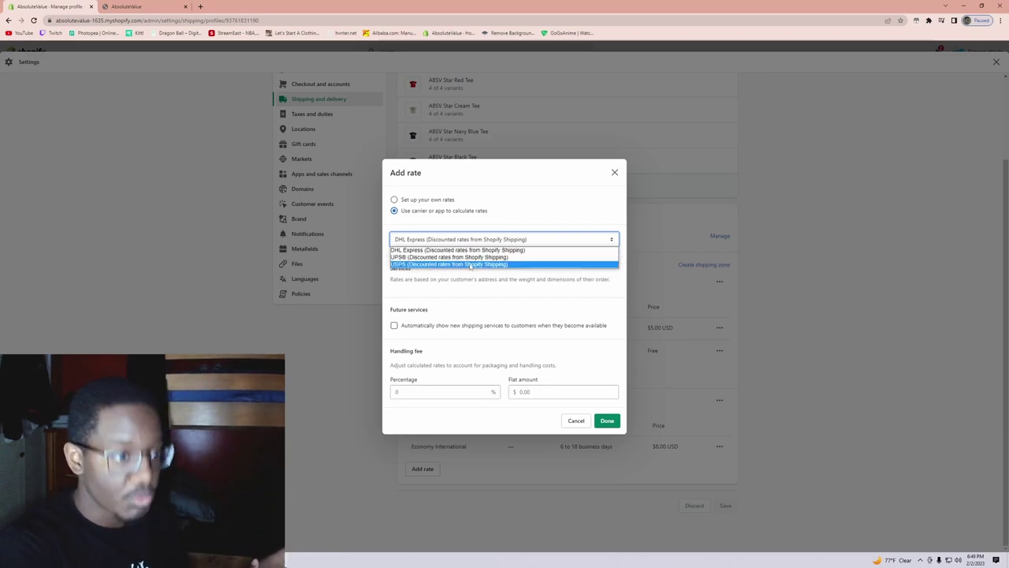
{"action": "left_click", "coordinate": [512, 208]}
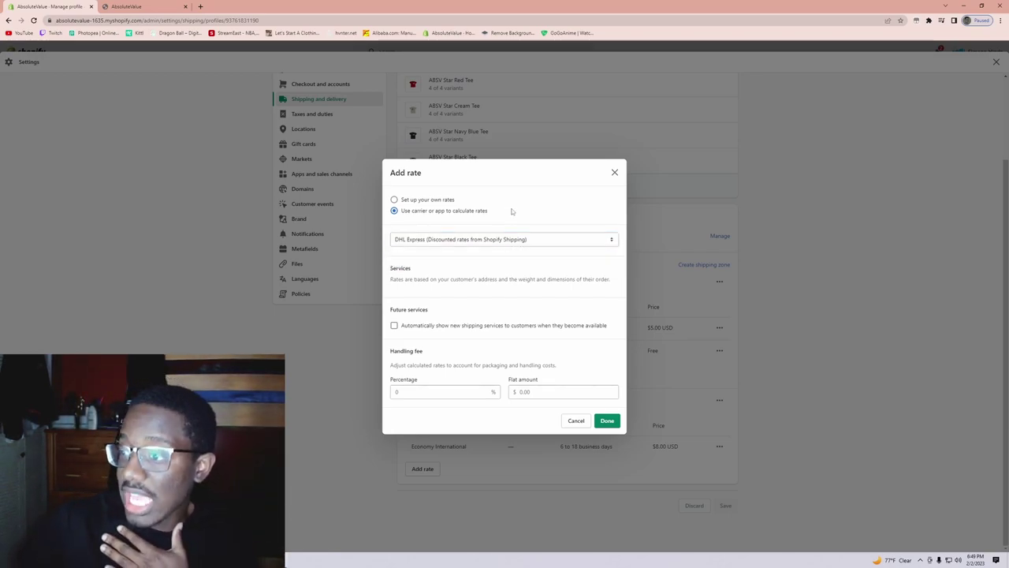
{"action": "left_click", "coordinate": [454, 238]}
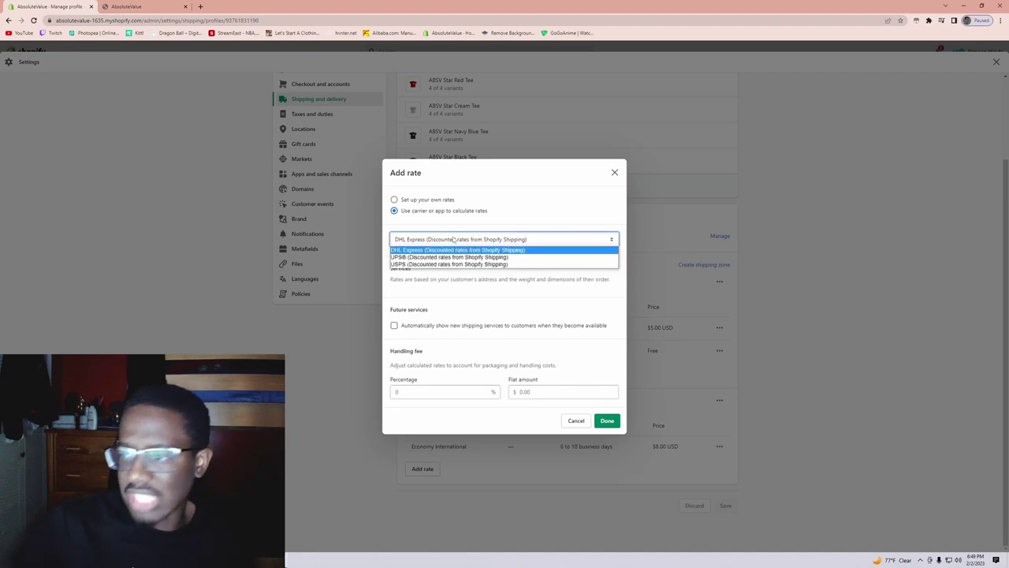
{"action": "left_click", "coordinate": [520, 222]}
{"action": "left_click", "coordinate": [420, 201]}
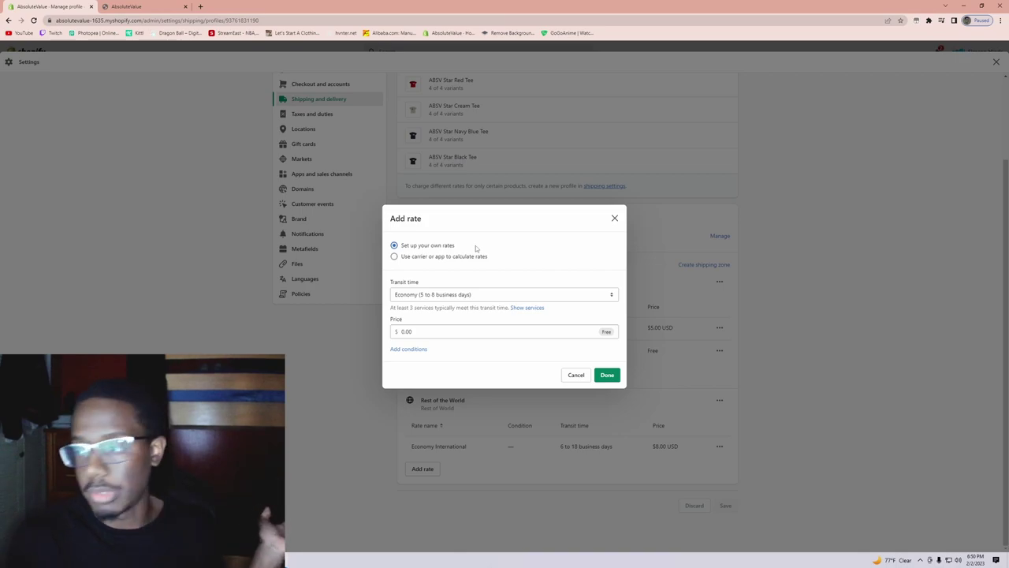
- Try an Economy rate, remove its conditions, and close the Add rate dialog without saving
{"action": "left_click", "coordinate": [482, 293]}
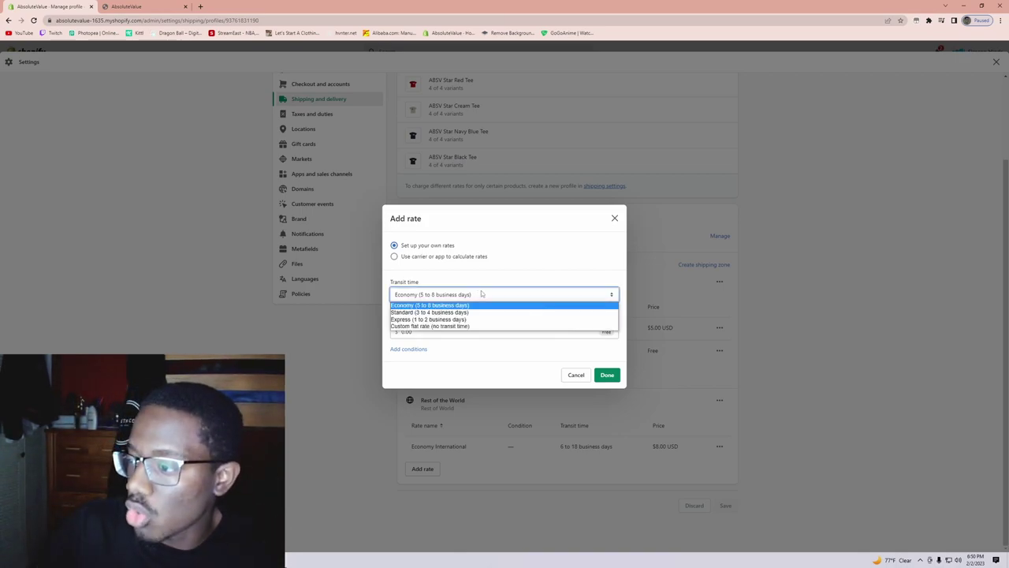
{"action": "left_click", "coordinate": [487, 295]}
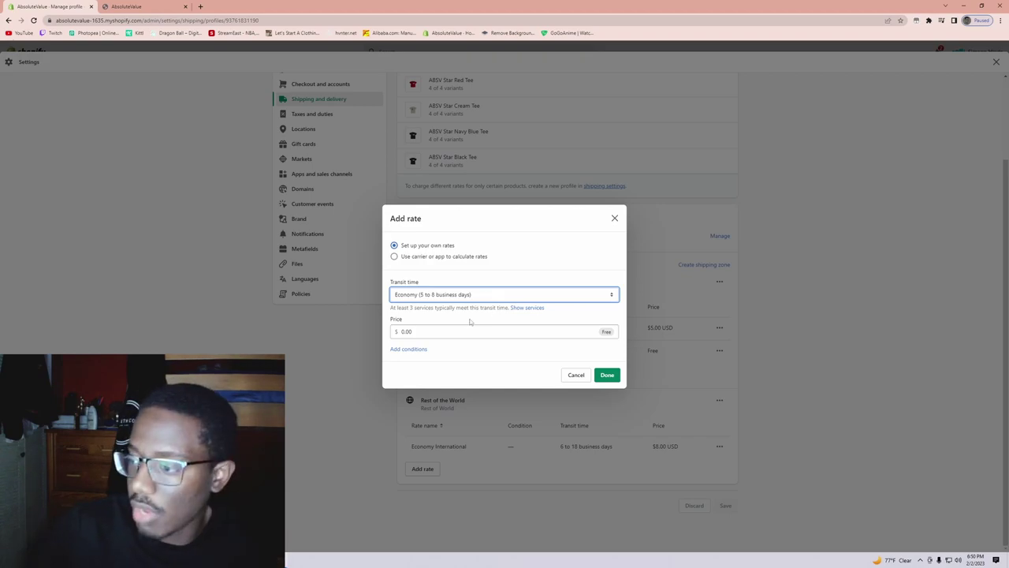
{"action": "left_click", "coordinate": [453, 337]}
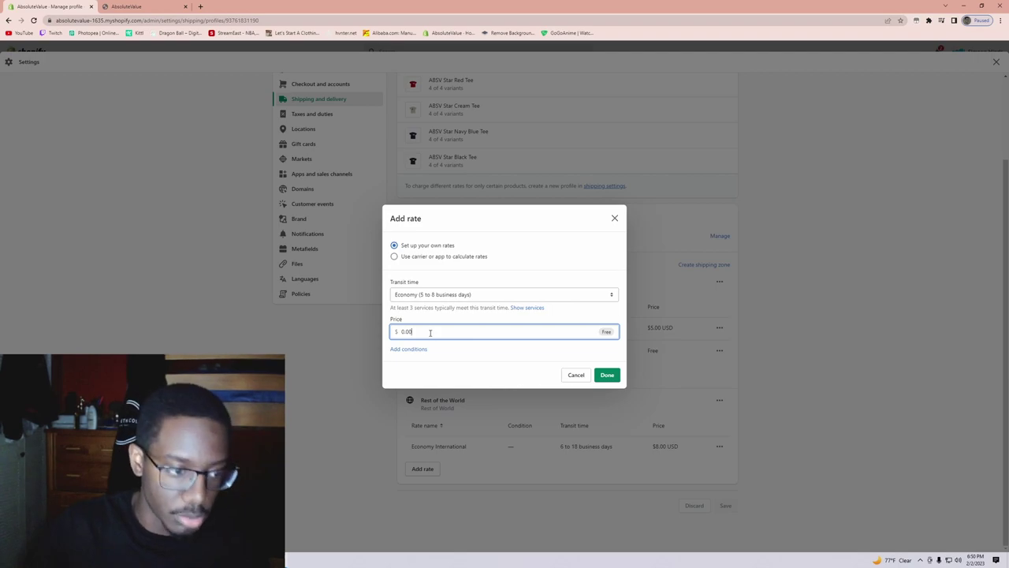
{"action": "left_click", "coordinate": [409, 349]}
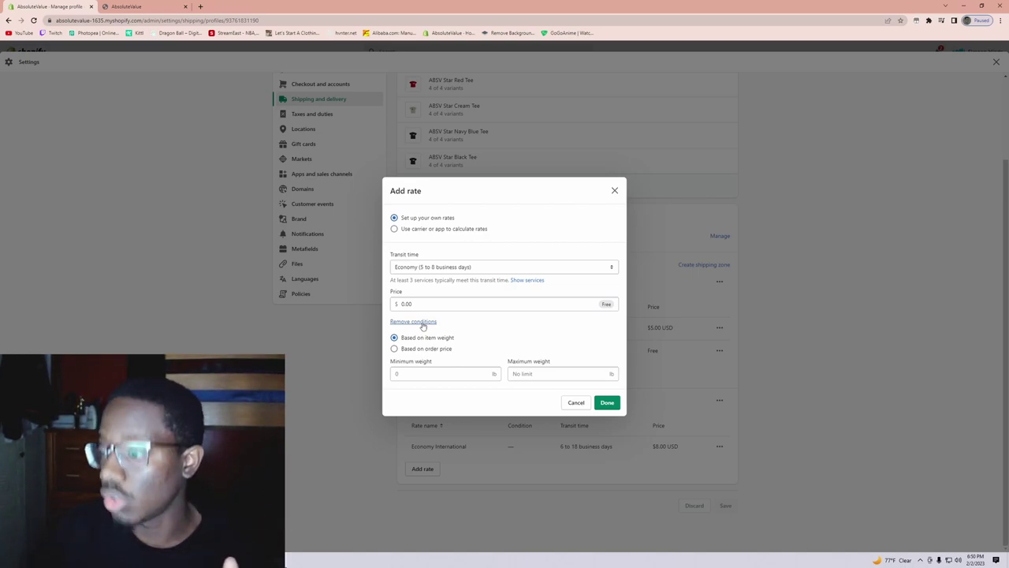
{"action": "left_click", "coordinate": [424, 326]}
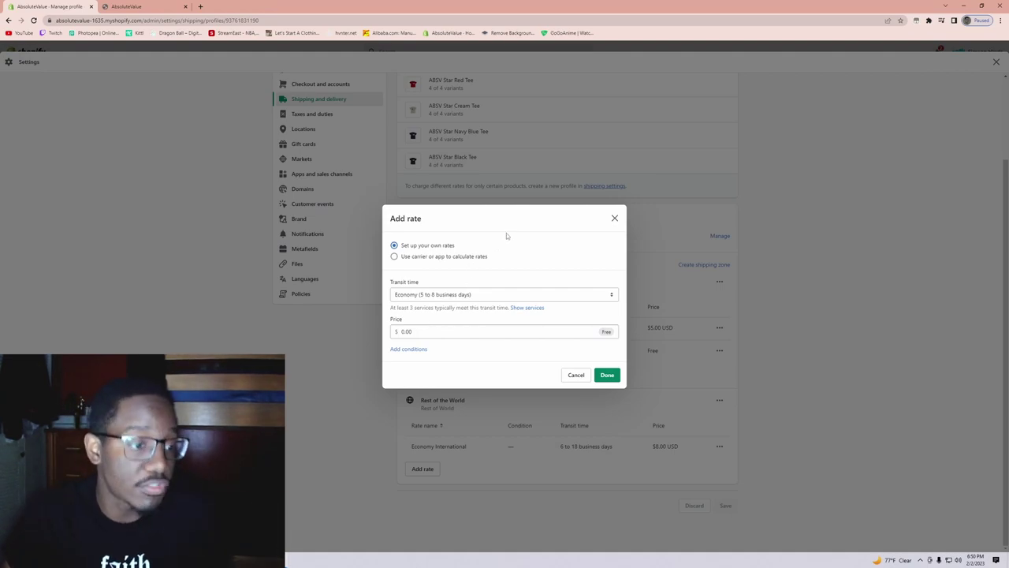
{"action": "left_click", "coordinate": [614, 218]}
- Start a new Domestic rate with Economy transit time and a 5.00 price
{"action": "left_click", "coordinate": [422, 375]}
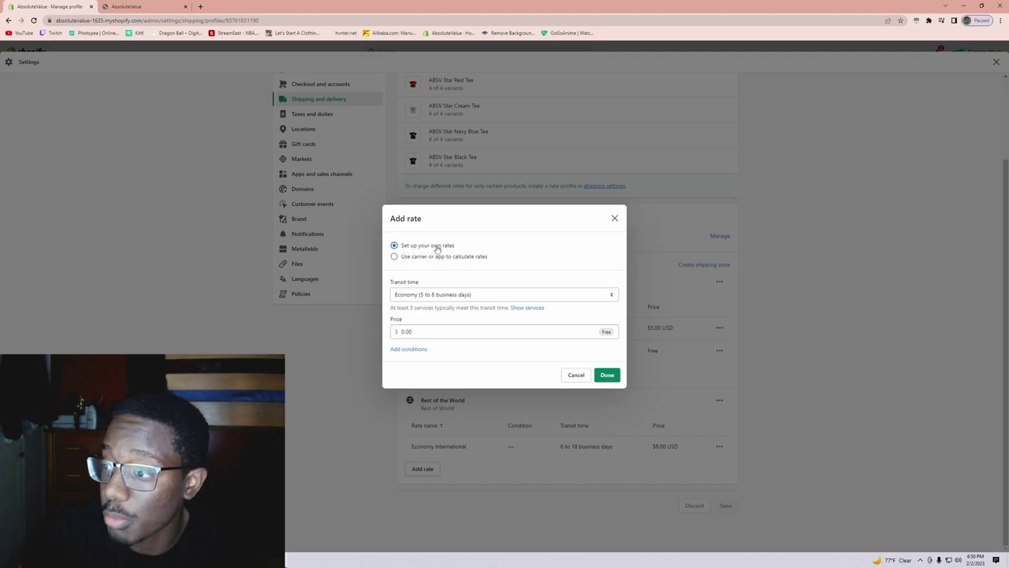
{"action": "left_click", "coordinate": [505, 295]}
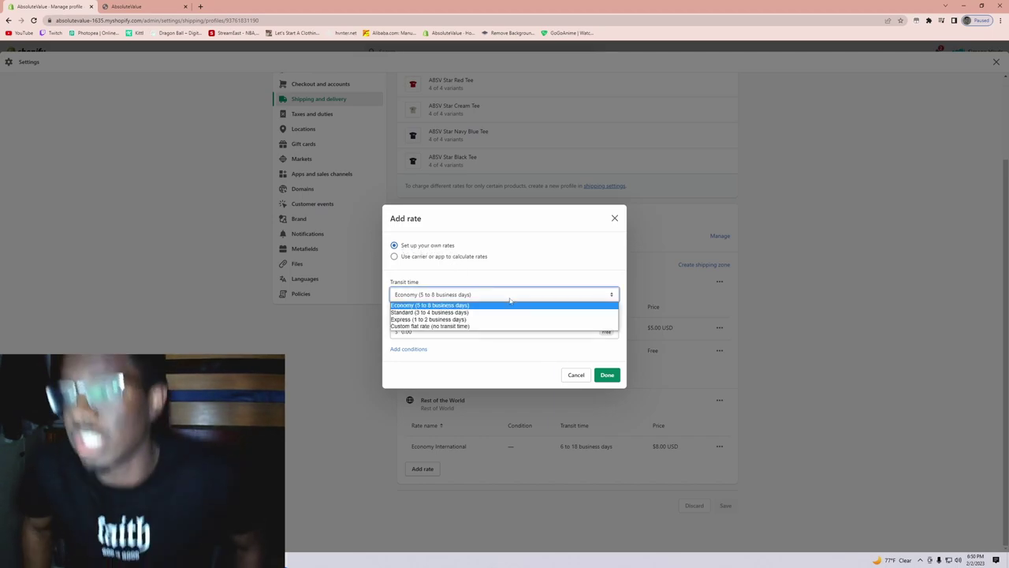
{"action": "left_click", "coordinate": [513, 305]}
{"action": "left_click", "coordinate": [497, 330]}
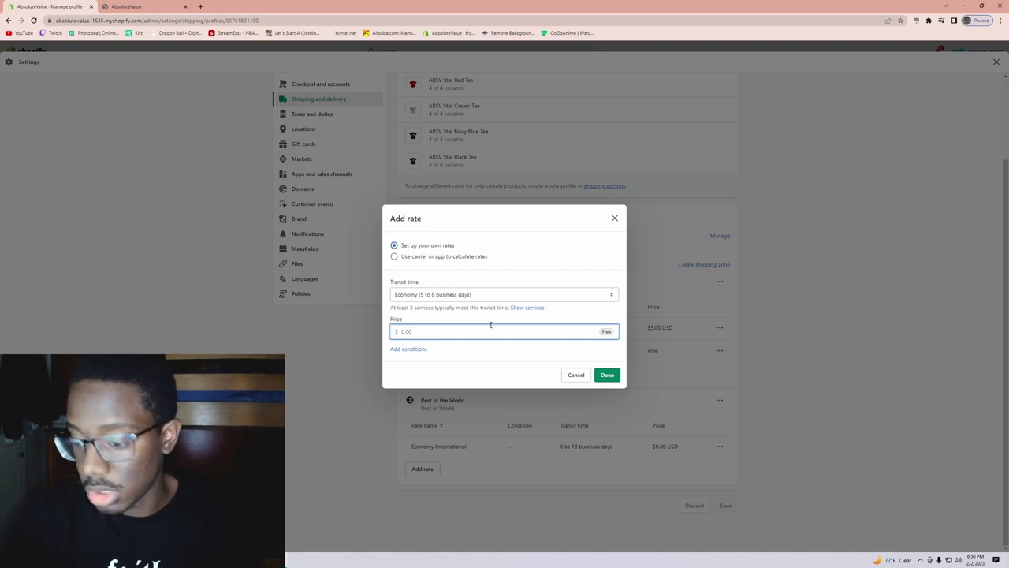
{"action": "type", "text": ".00"}
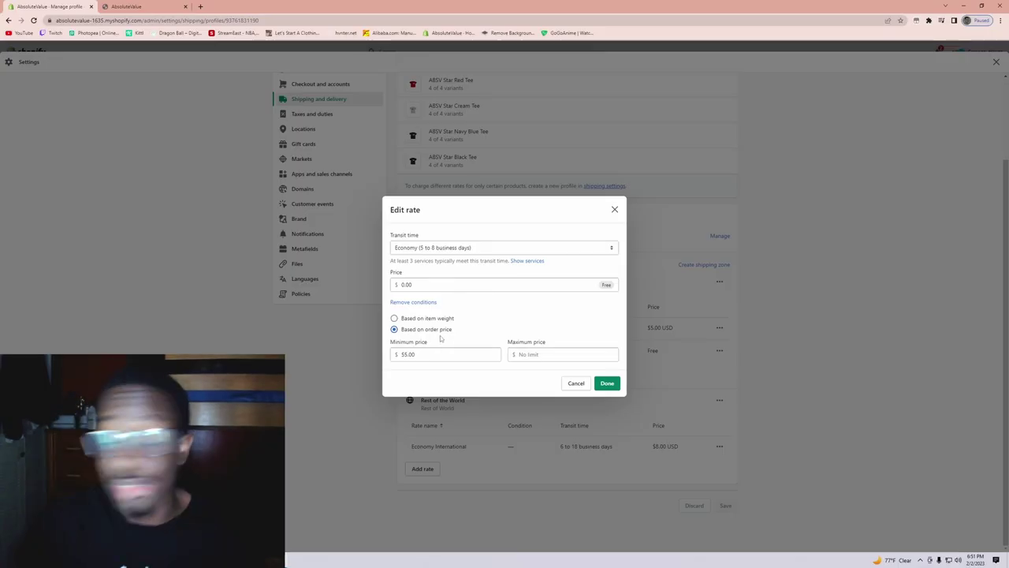
- Confirm the free Economy rate at $0.00 with a $55.00 minimum order price and save it
{"action": "left_click", "coordinate": [458, 249]}
{"action": "left_click", "coordinate": [462, 245]}
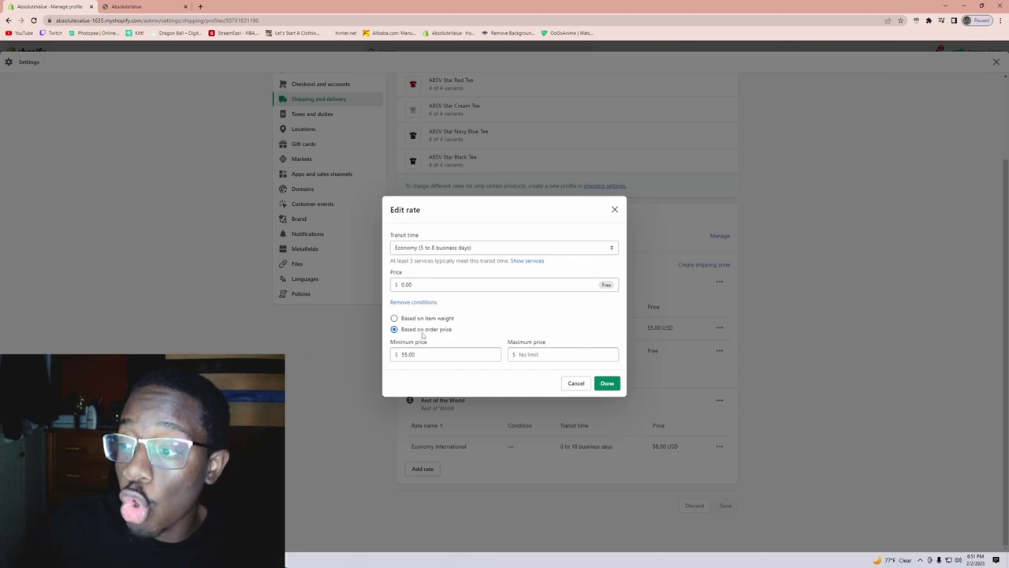
{"action": "left_click", "coordinate": [452, 352]}
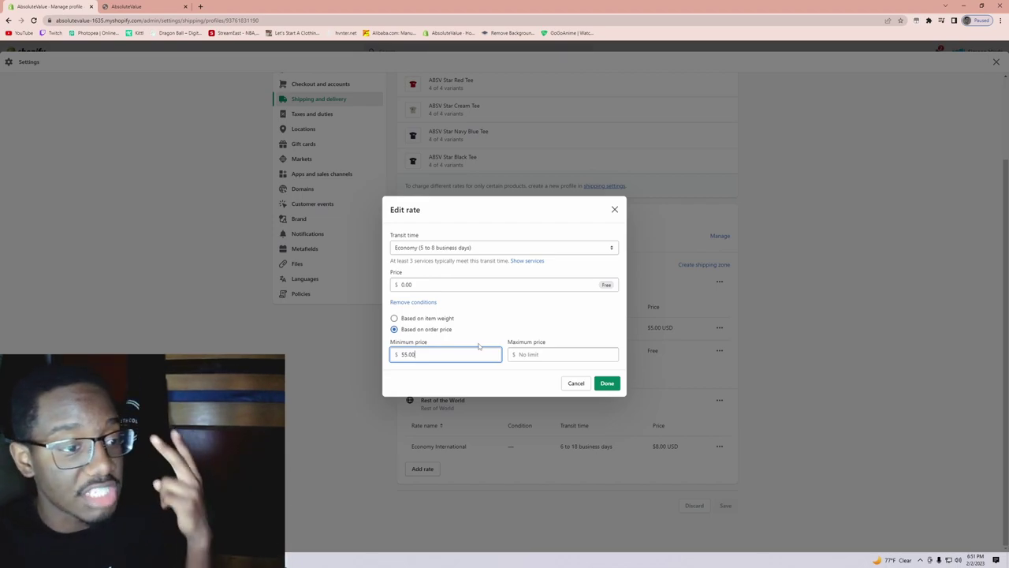
{"action": "double_click", "coordinate": [434, 356]}
{"action": "left_click", "coordinate": [444, 354]}
{"action": "double_click", "coordinate": [444, 352]}
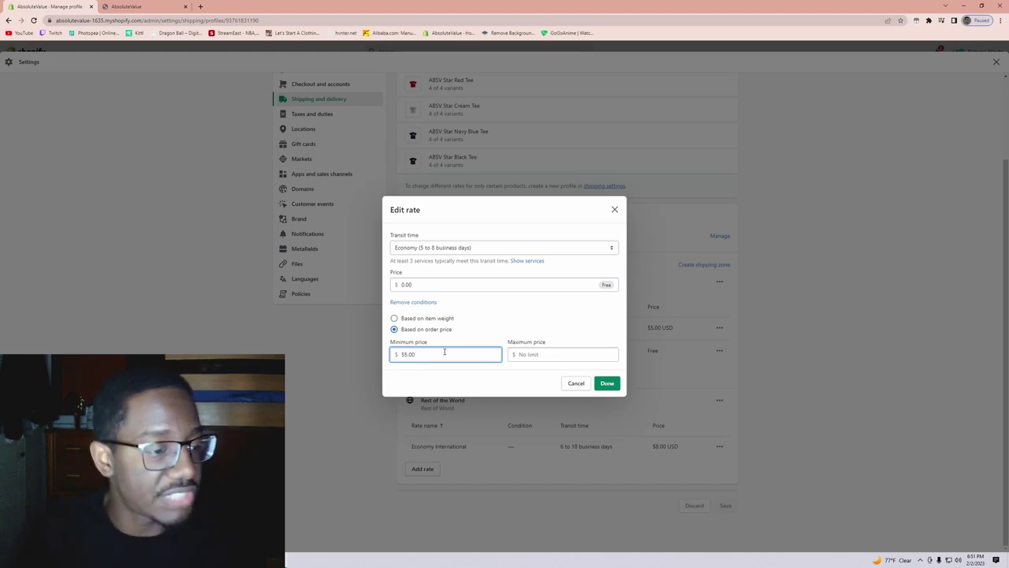
{"action": "left_click", "coordinate": [480, 286]}
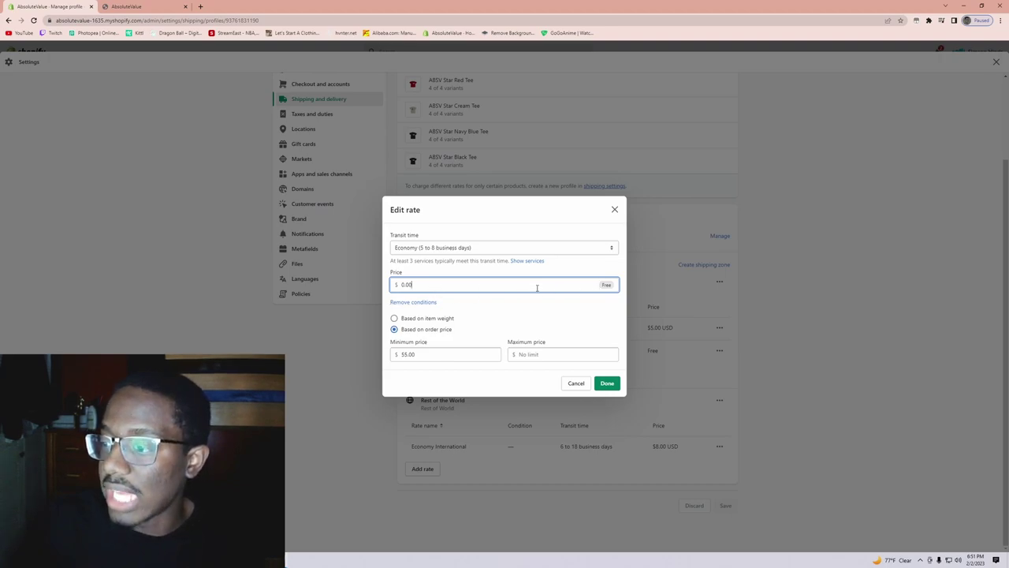
{"action": "left_click", "coordinate": [450, 314]}
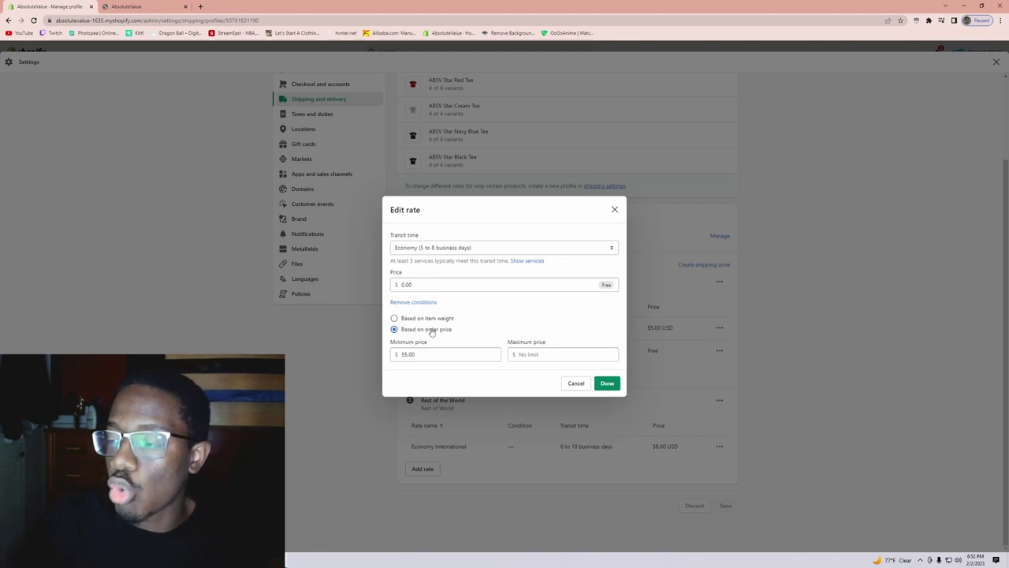
{"action": "left_click", "coordinate": [441, 355]}
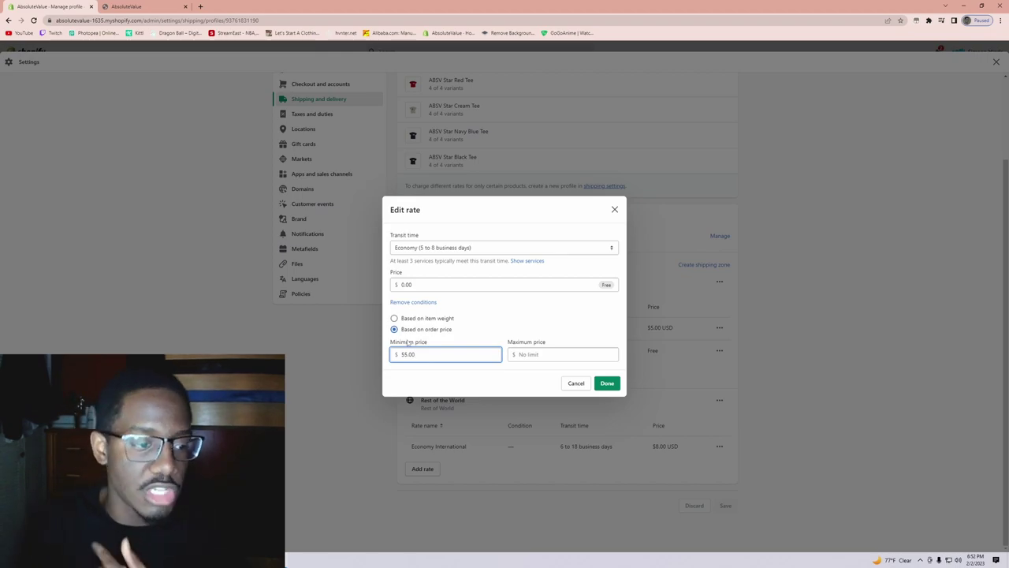
{"action": "left_click", "coordinate": [614, 209]}
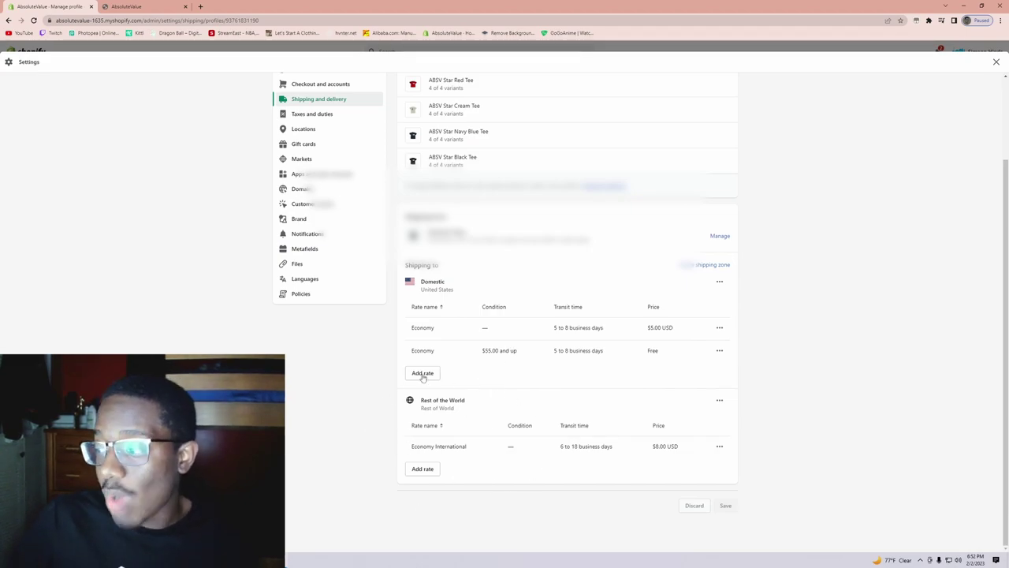
- Check the Economy International rate stays at $8.00, then start a carrier-calculated Domestic rate
{"action": "left_click_drag", "start_coordinate": [624, 451], "coordinate": [550, 448]}
{"action": "left_click", "coordinate": [727, 450]}
{"action": "left_click", "coordinate": [720, 447]}
{"action": "left_click", "coordinate": [766, 437]}
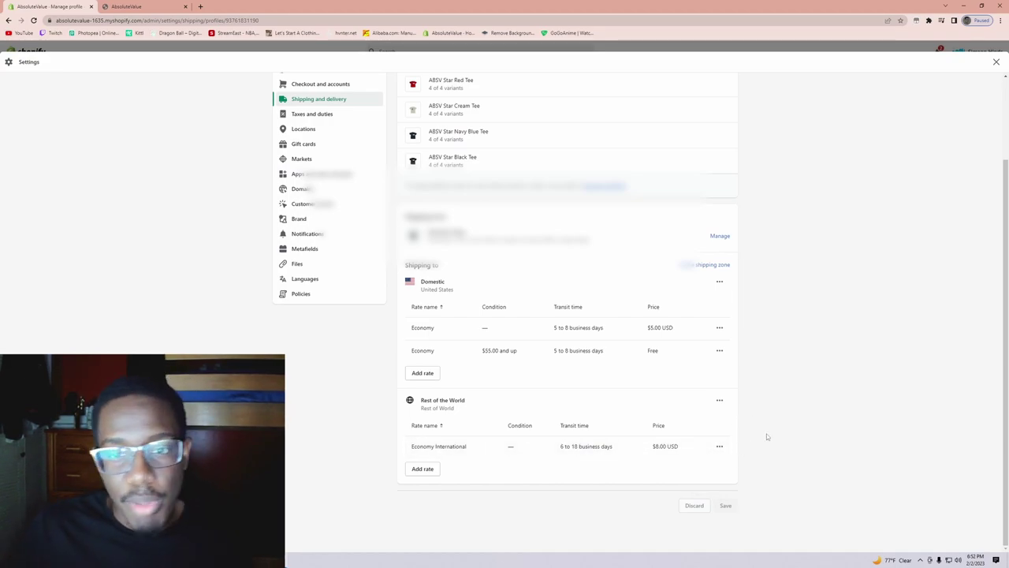
{"action": "left_click", "coordinate": [718, 450]}
{"action": "left_click", "coordinate": [705, 465]}
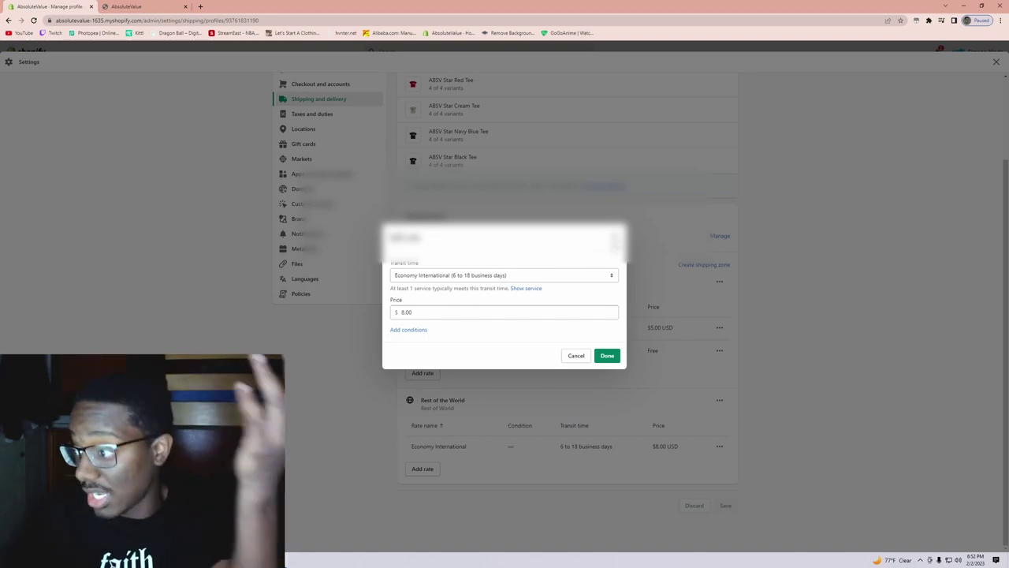
{"action": "left_click", "coordinate": [761, 268]}
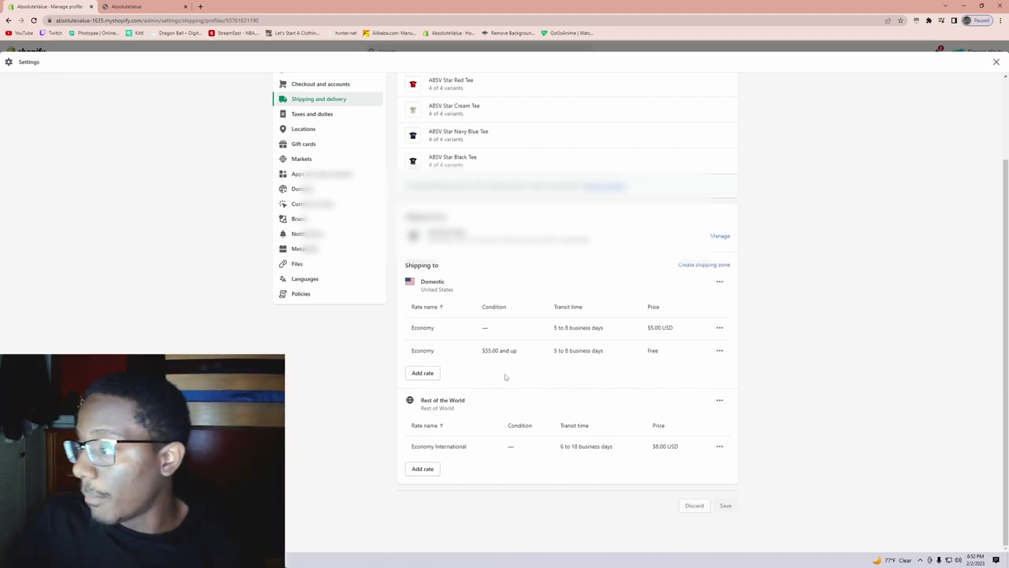
{"action": "left_click", "coordinate": [424, 373]}
{"action": "left_click", "coordinate": [419, 257]}
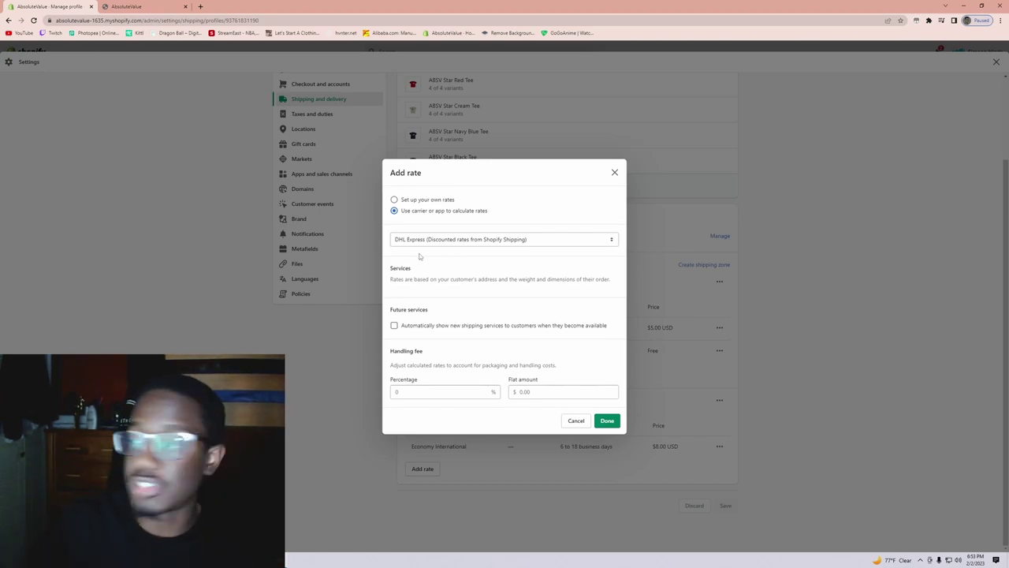
- Select USPS discounted rates from Shopify Shipping as the new rate's carrier
{"action": "left_click", "coordinate": [436, 241]}
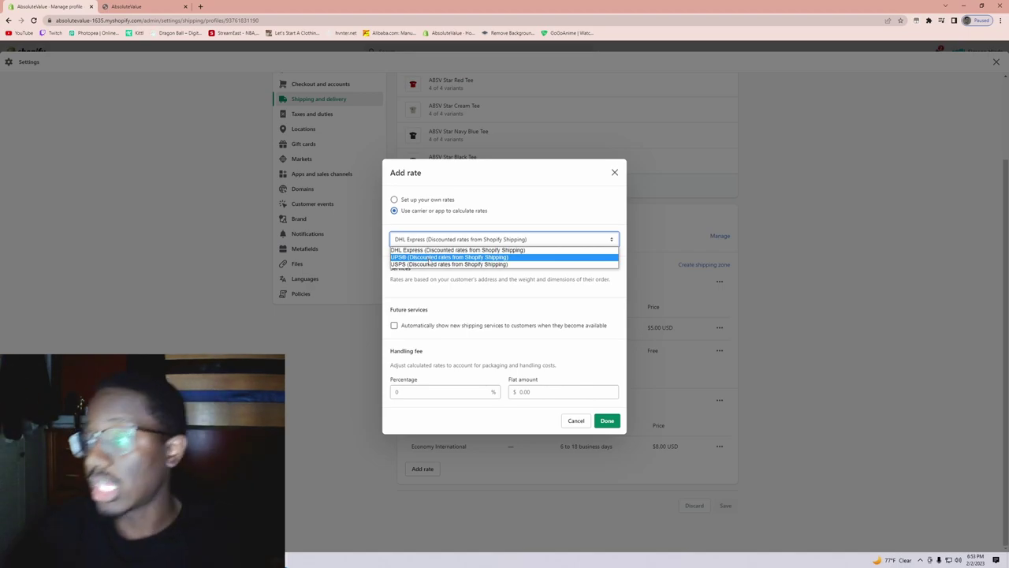
{"action": "left_click", "coordinate": [426, 264]}
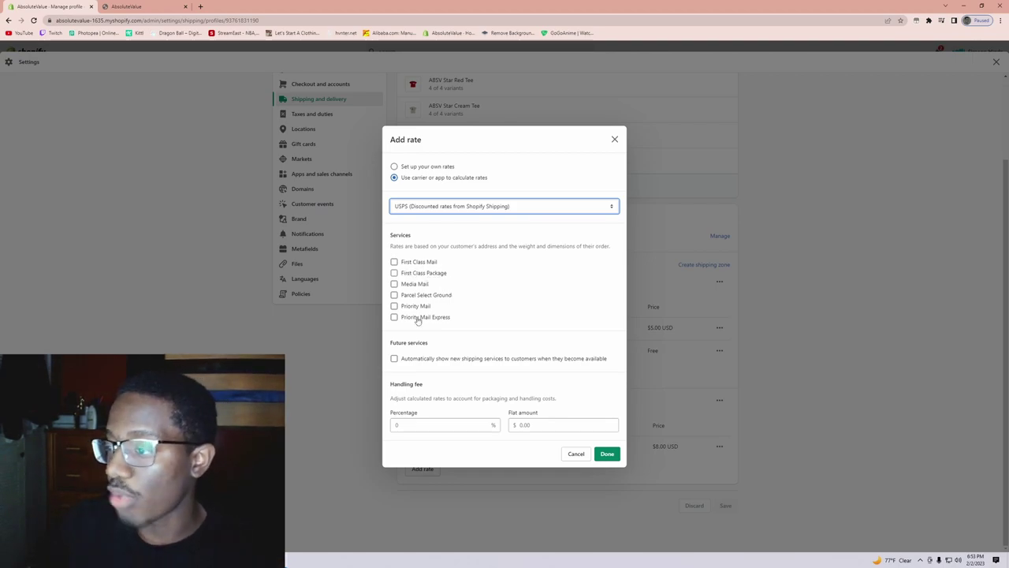
{"action": "left_click", "coordinate": [551, 271]}
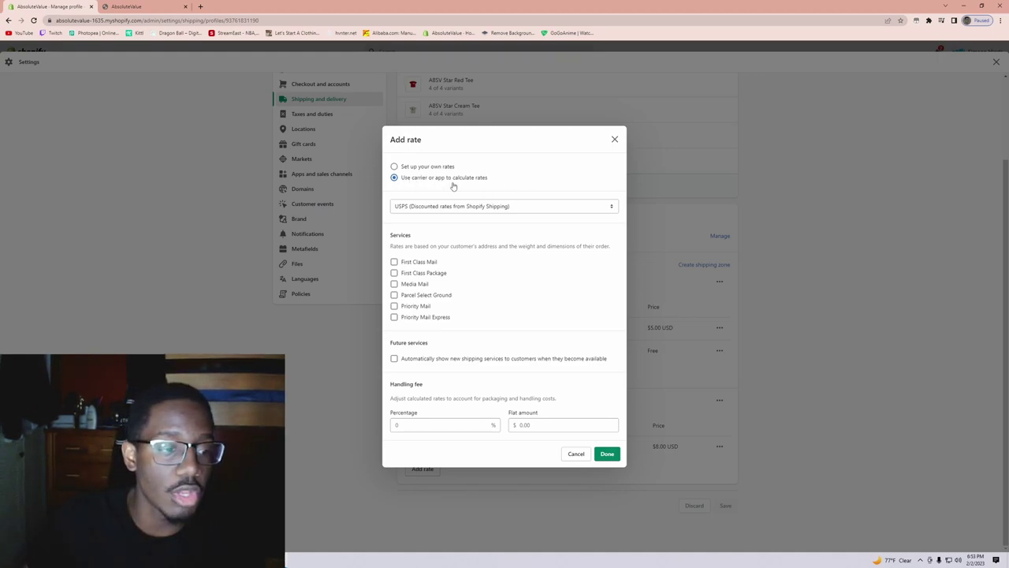
{"action": "left_click", "coordinate": [427, 273]}
{"action": "left_click", "coordinate": [424, 284]}
{"action": "left_click", "coordinate": [426, 274]}
{"action": "left_click", "coordinate": [426, 262]}
{"action": "left_click", "coordinate": [418, 285]}
{"action": "left_click", "coordinate": [419, 295]}
{"action": "left_click", "coordinate": [418, 306]}
{"action": "left_click", "coordinate": [418, 316]}
{"action": "left_click", "coordinate": [419, 306]}
{"action": "left_click", "coordinate": [417, 317]}
{"action": "left_click", "coordinate": [423, 296]}
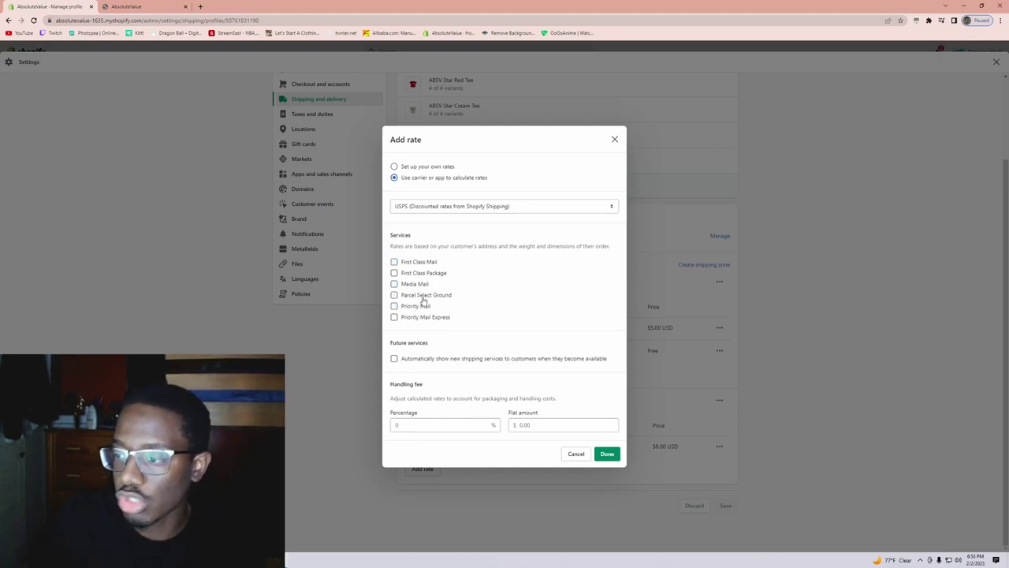
{"action": "left_click", "coordinate": [427, 263]}
{"action": "left_click", "coordinate": [427, 274]}
{"action": "left_click", "coordinate": [419, 273]}
{"action": "left_click", "coordinate": [421, 262]}
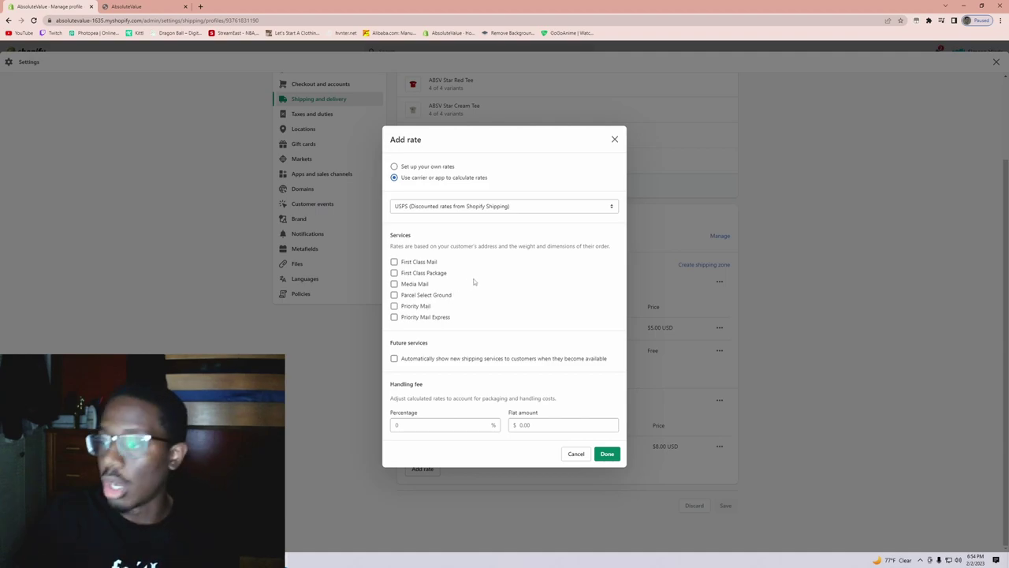
{"action": "left_click", "coordinate": [425, 263]}
{"action": "left_click", "coordinate": [436, 273]}
{"action": "left_click", "coordinate": [432, 262]}
{"action": "left_click", "coordinate": [422, 273]}
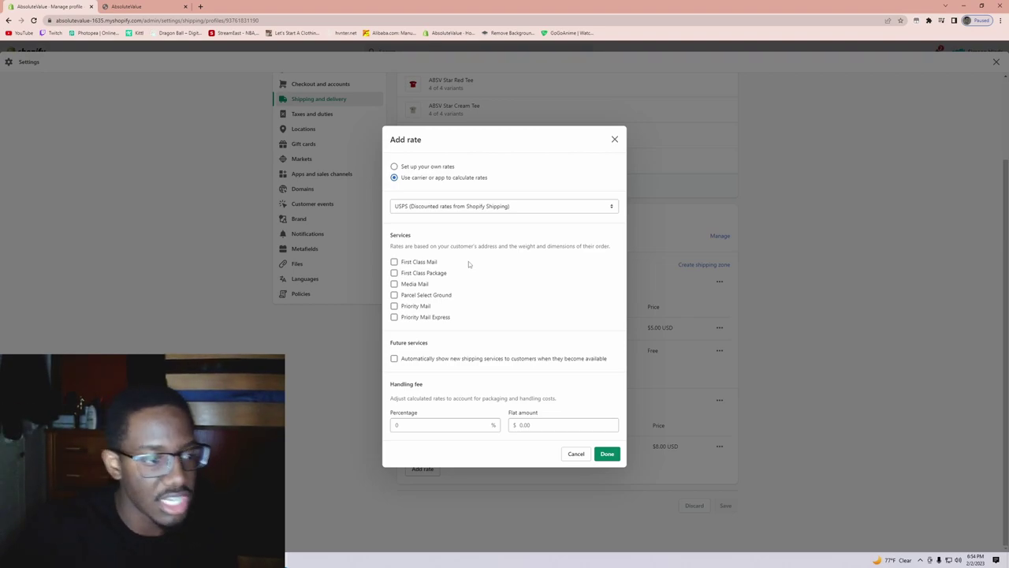
{"action": "left_click", "coordinate": [420, 307]}
{"action": "left_click", "coordinate": [413, 309]}
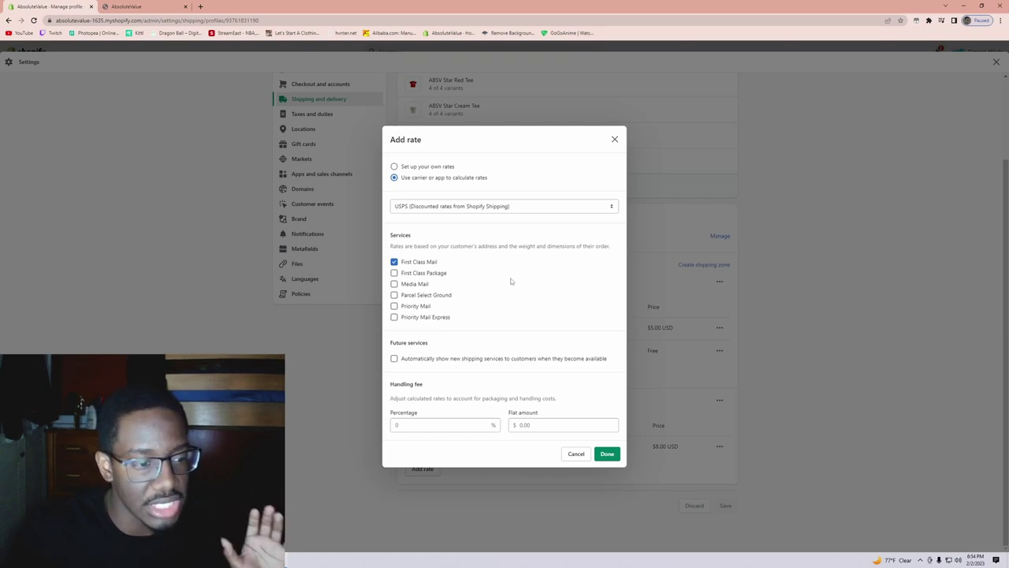
{"action": "left_click", "coordinate": [407, 263]}
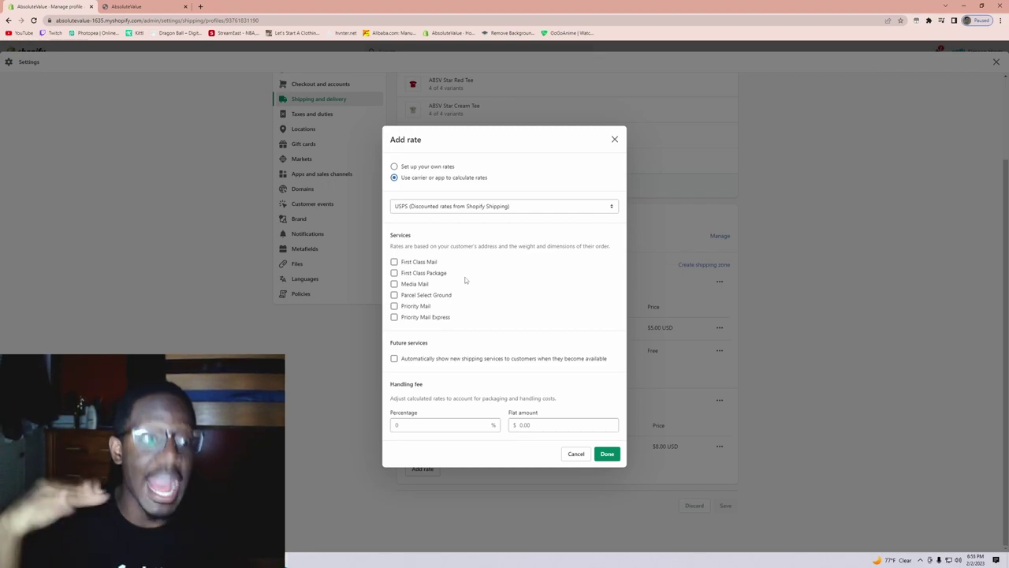
{"action": "left_click", "coordinate": [513, 207]}
{"action": "left_click", "coordinate": [542, 192]}
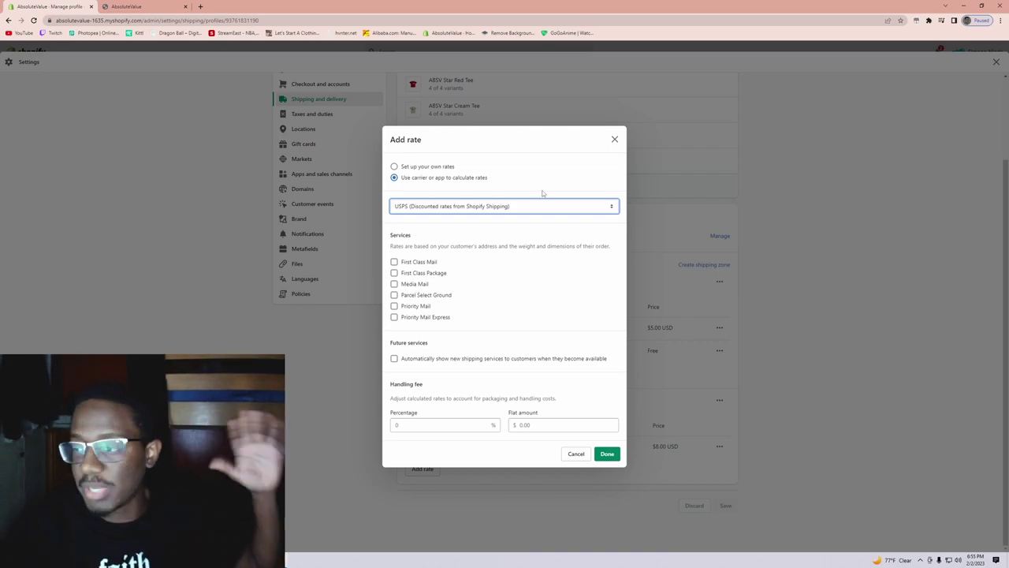
- Keep USPS, untick automatically showing new shipping services, and discard the carrier rate
{"action": "left_click", "coordinate": [530, 207]}
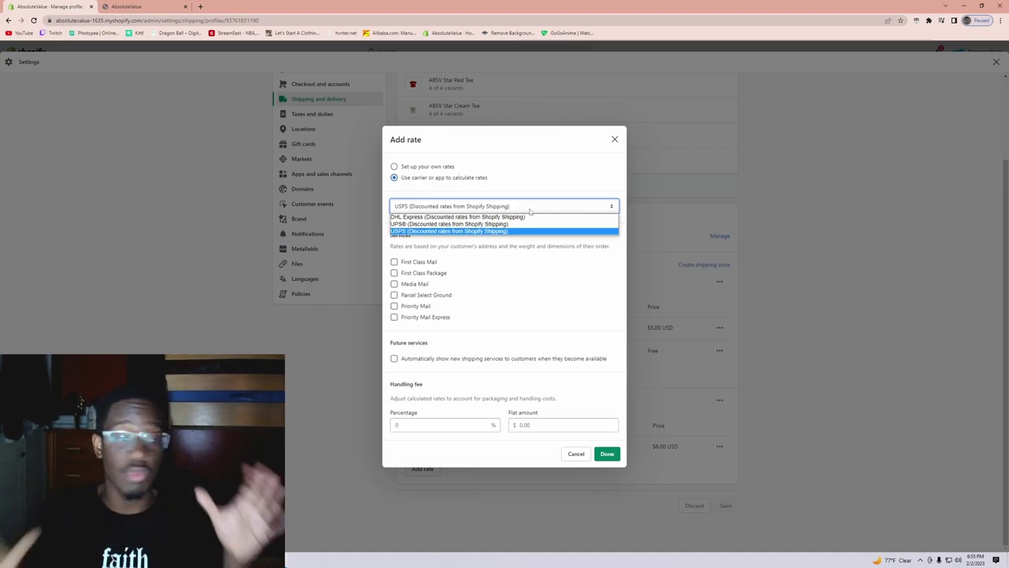
{"action": "left_click", "coordinate": [564, 309]}
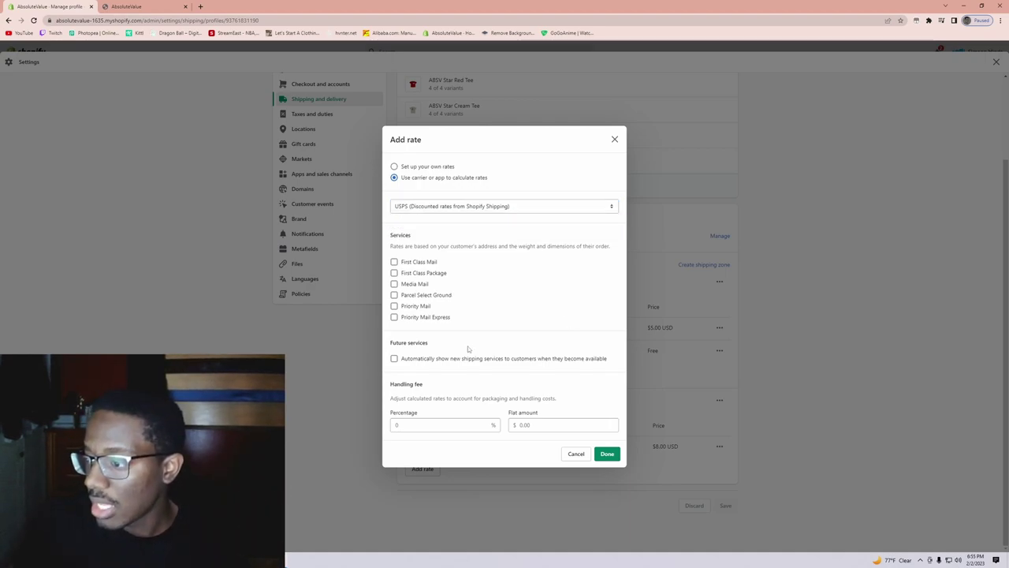
{"action": "left_click", "coordinate": [444, 360]}
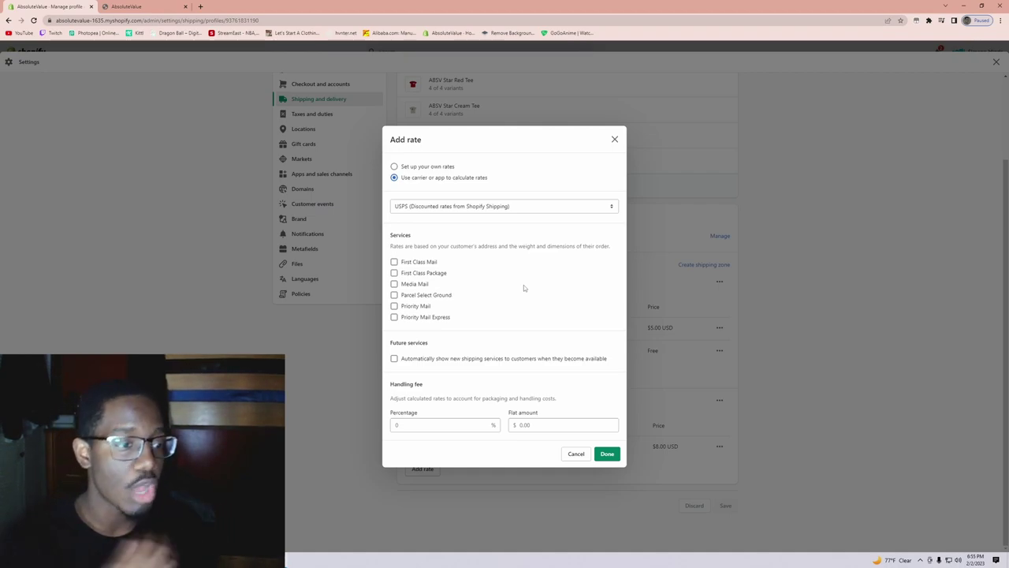
{"action": "left_click", "coordinate": [615, 138]}
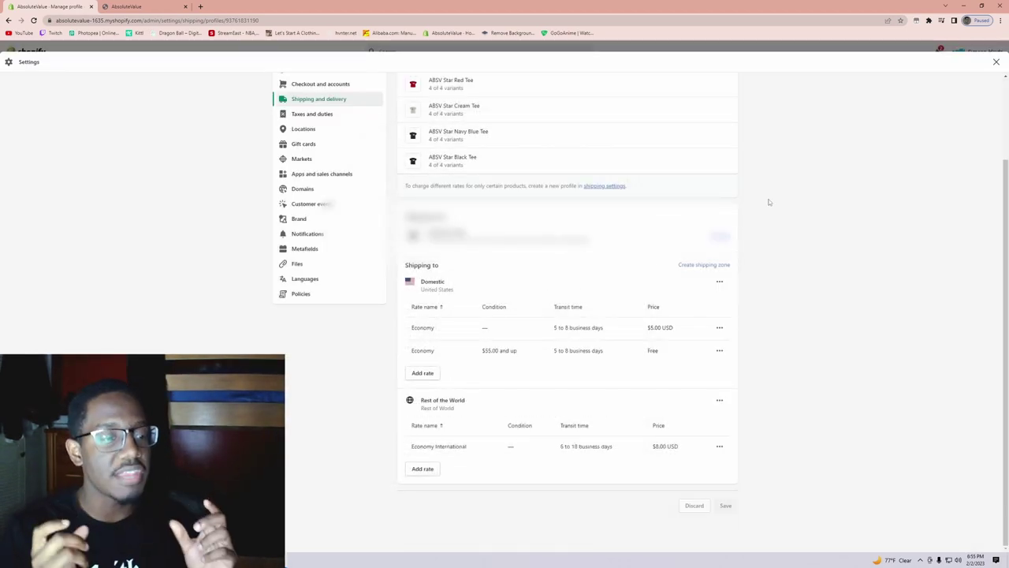
{"action": "left_click", "coordinate": [720, 283]}
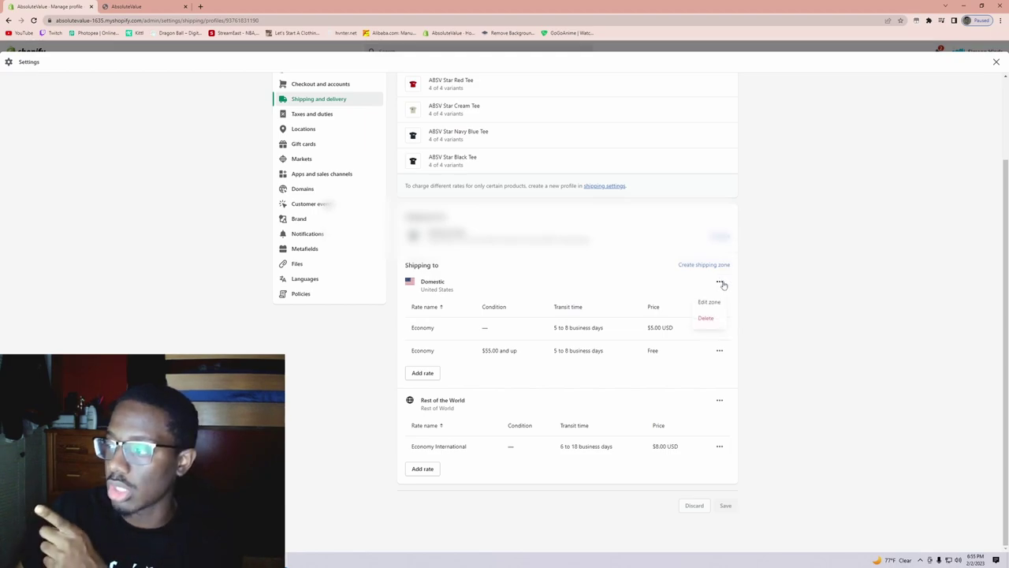
{"action": "left_click", "coordinate": [756, 281]}
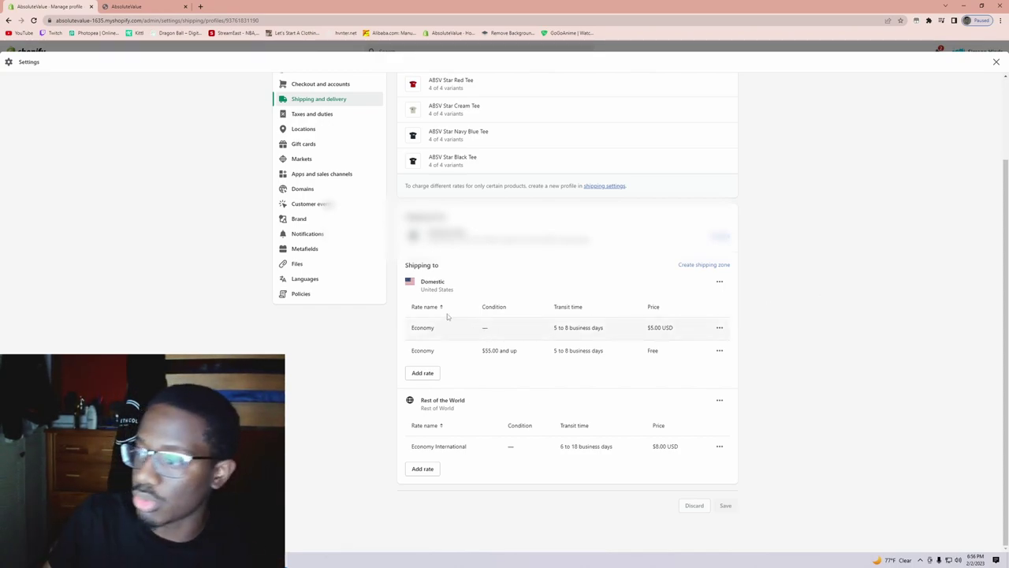
{"action": "left_click_drag", "start_coordinate": [421, 282], "coordinate": [407, 301]}
{"action": "left_click", "coordinate": [407, 302]}
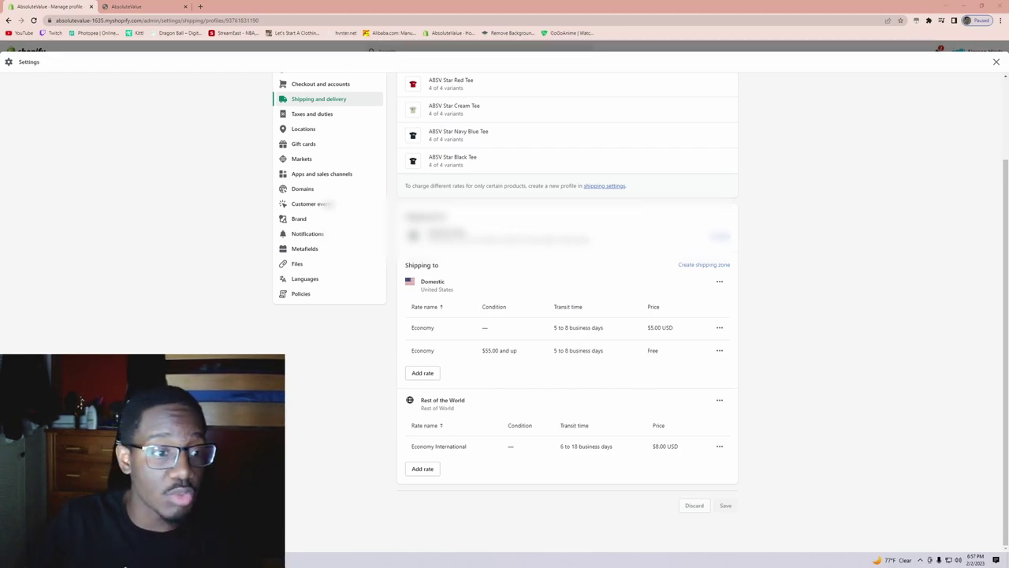
- Alt+Tab to the Chrome window showing the creator's YouTube channel Videos tab
{"action": "key", "text": "alt+Tab"}
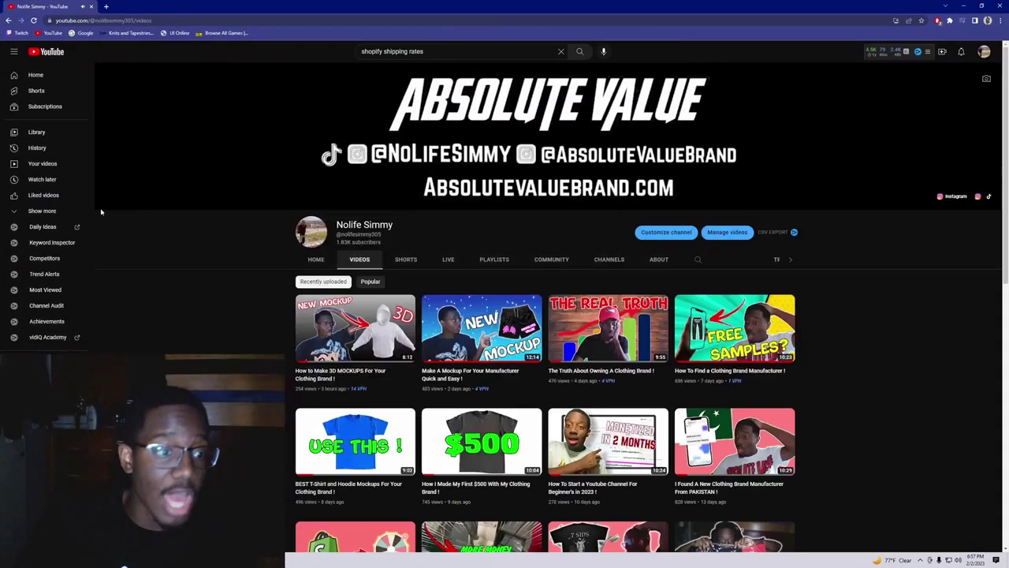
{"action": "mouse_move", "coordinate": [342, 336]}
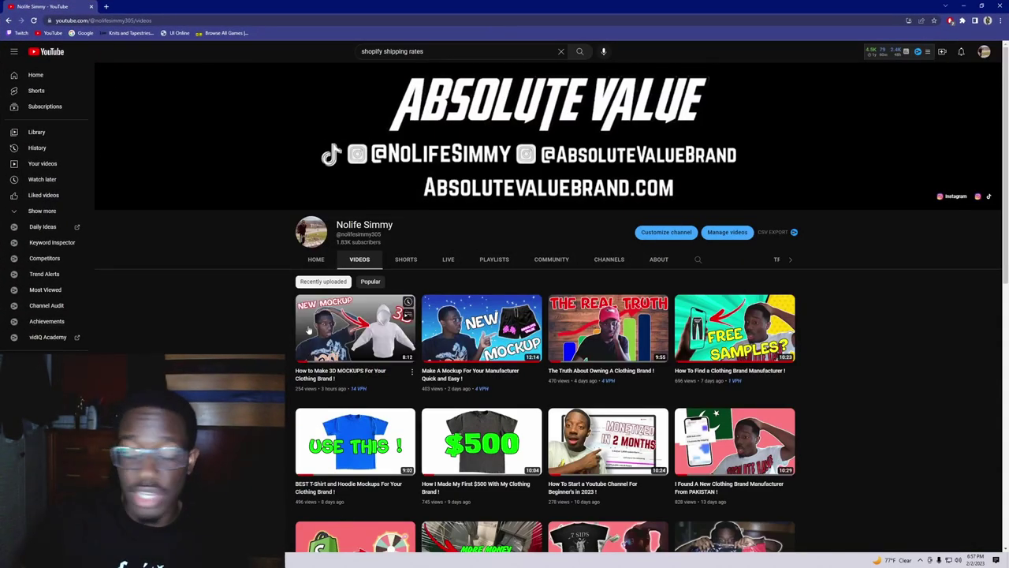